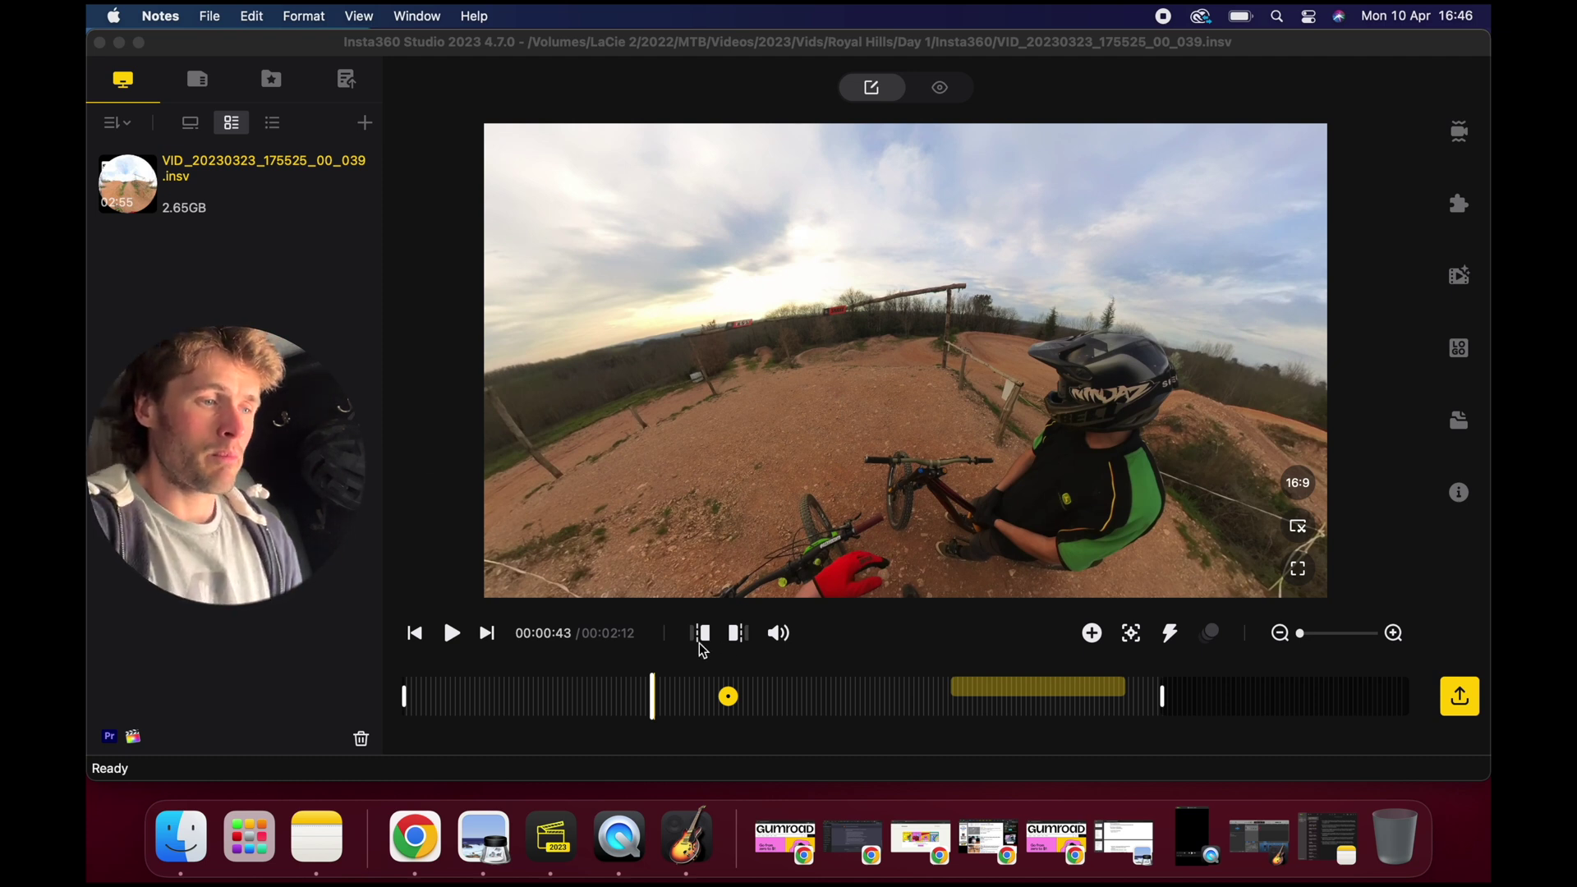
Frame the rider and Deep Track them from 00:43, tracking through to 00:46
click(811, 633)
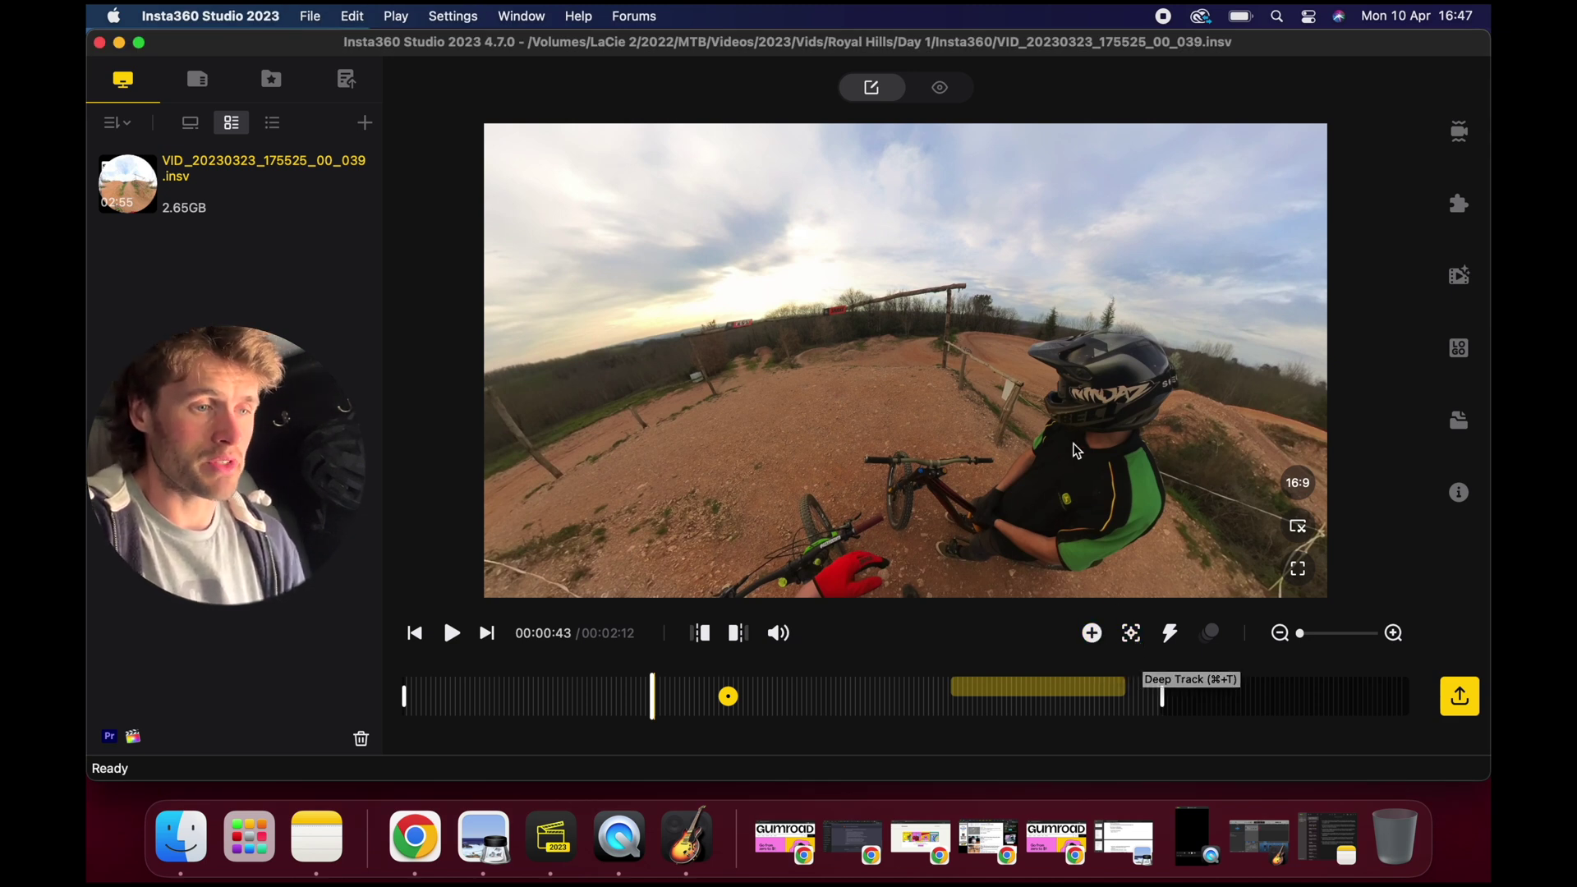
drag(1047, 440, 1081, 588)
click(1132, 633)
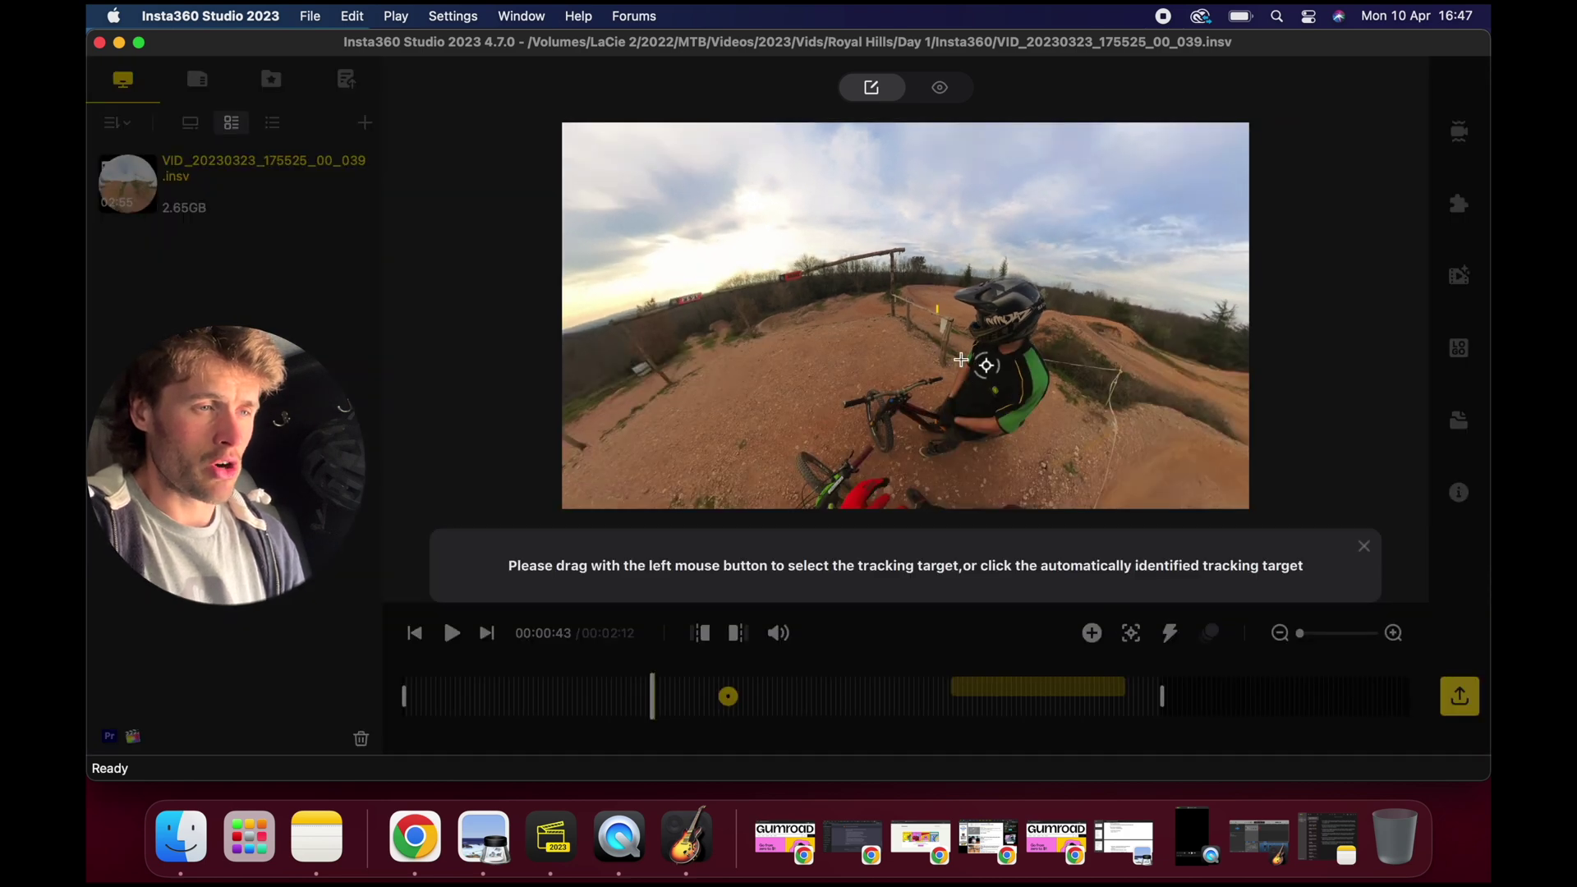
drag(936, 307, 1113, 474)
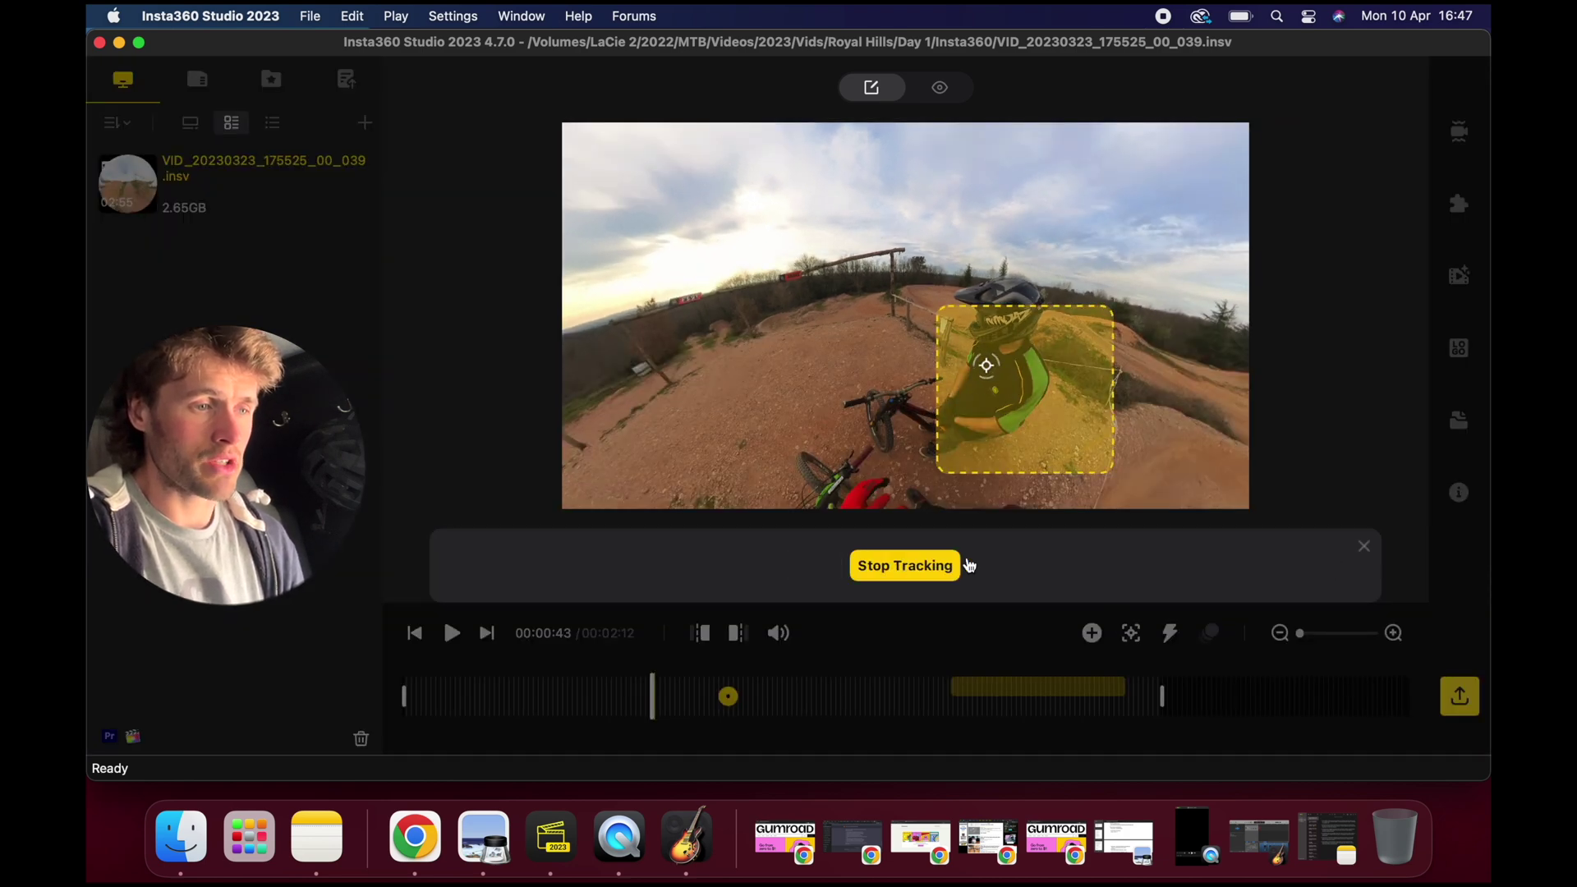
click(969, 565)
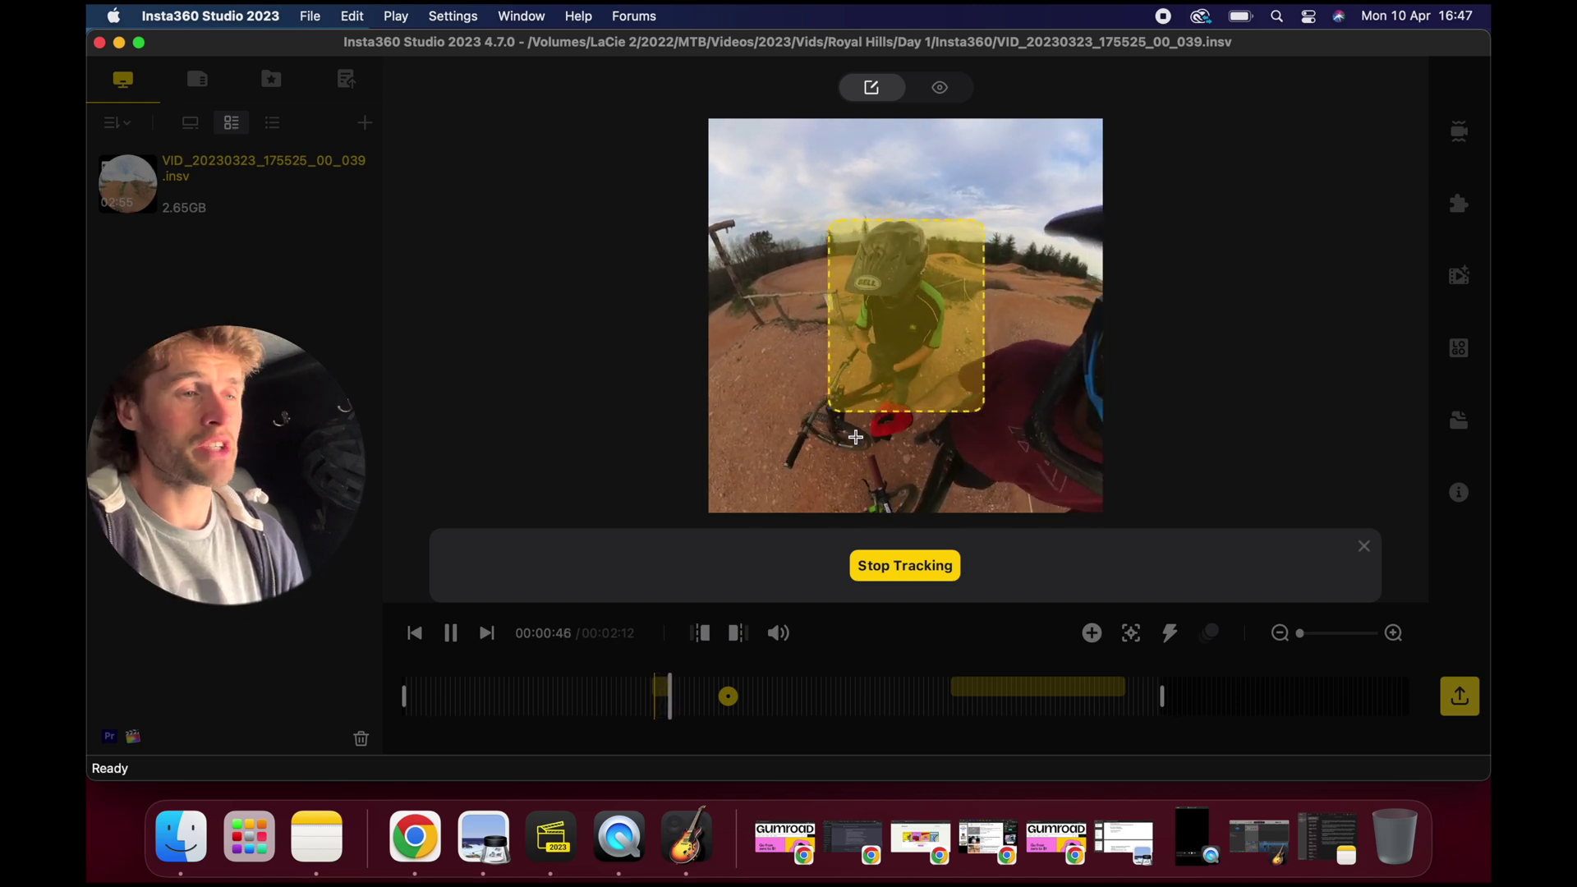
click(877, 564)
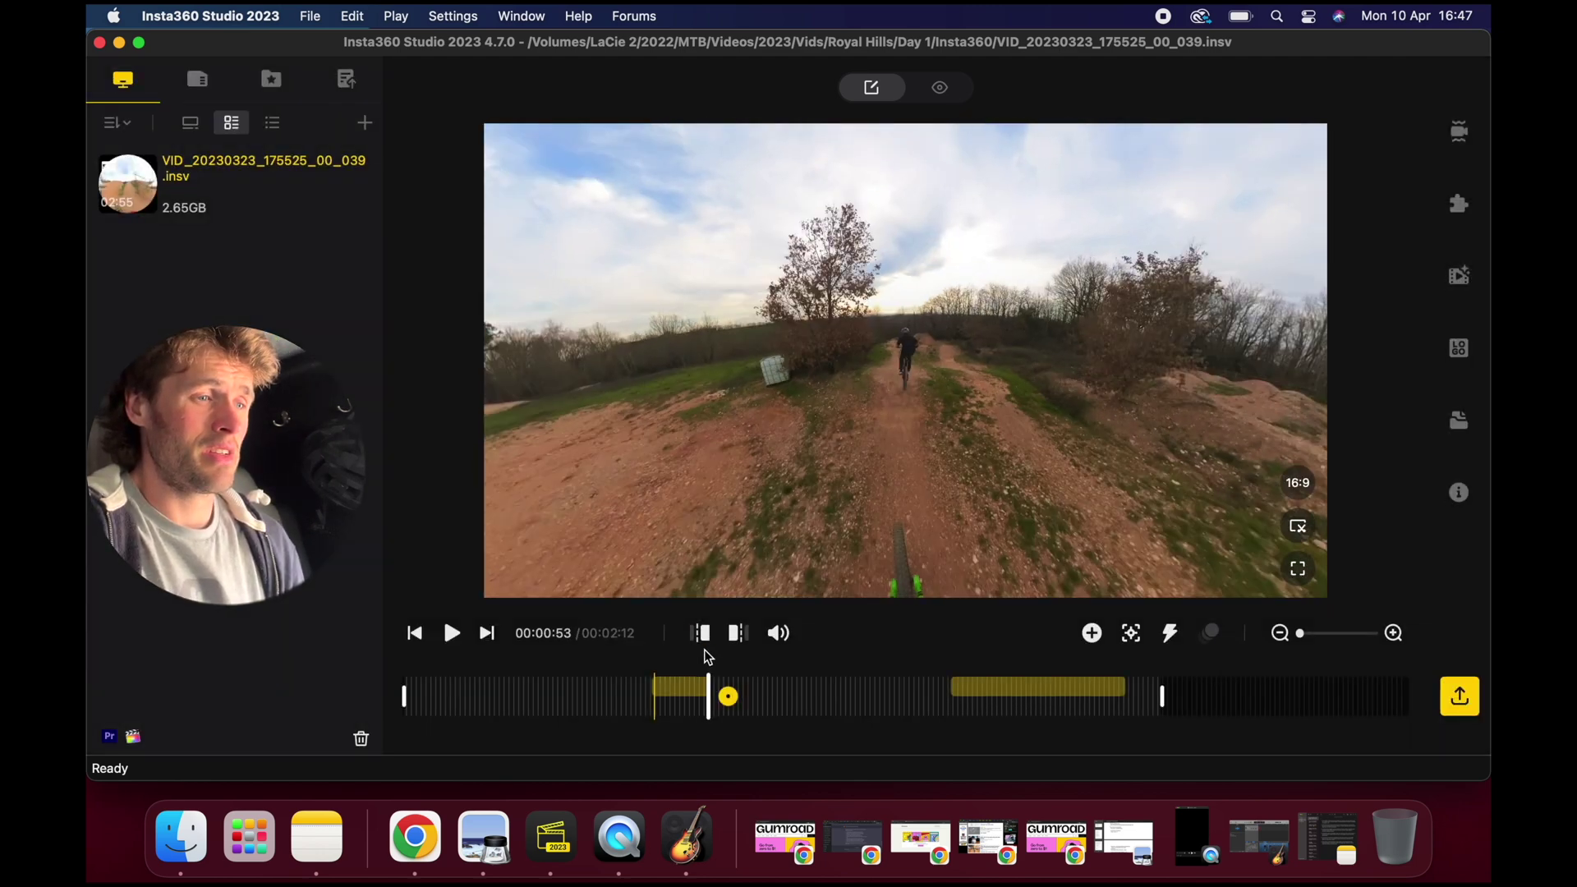
click(674, 680)
key(space)
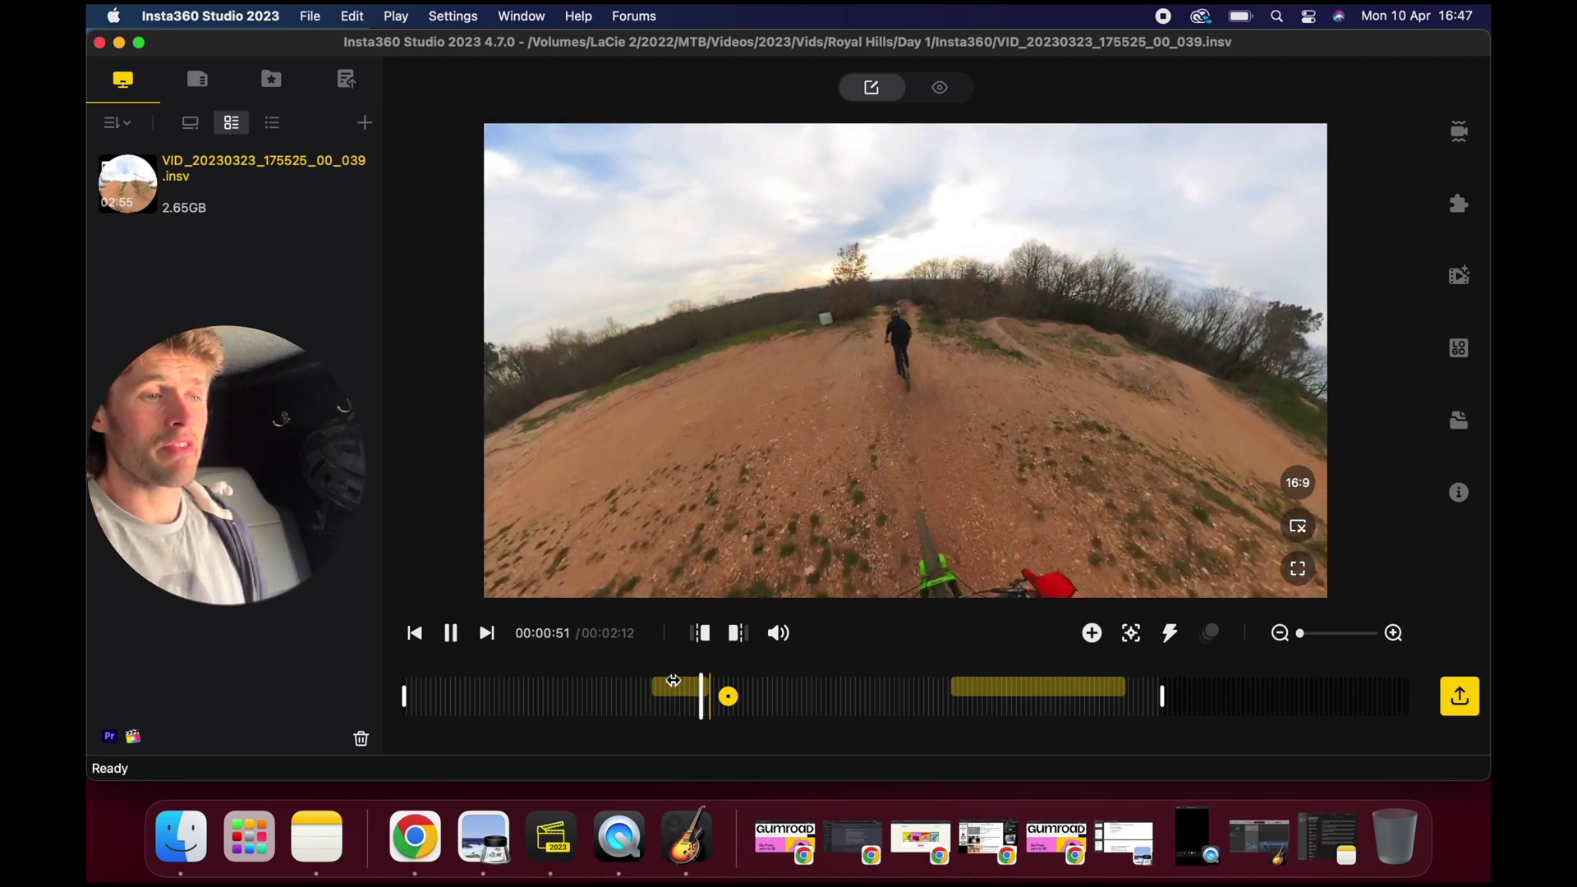
key(space)
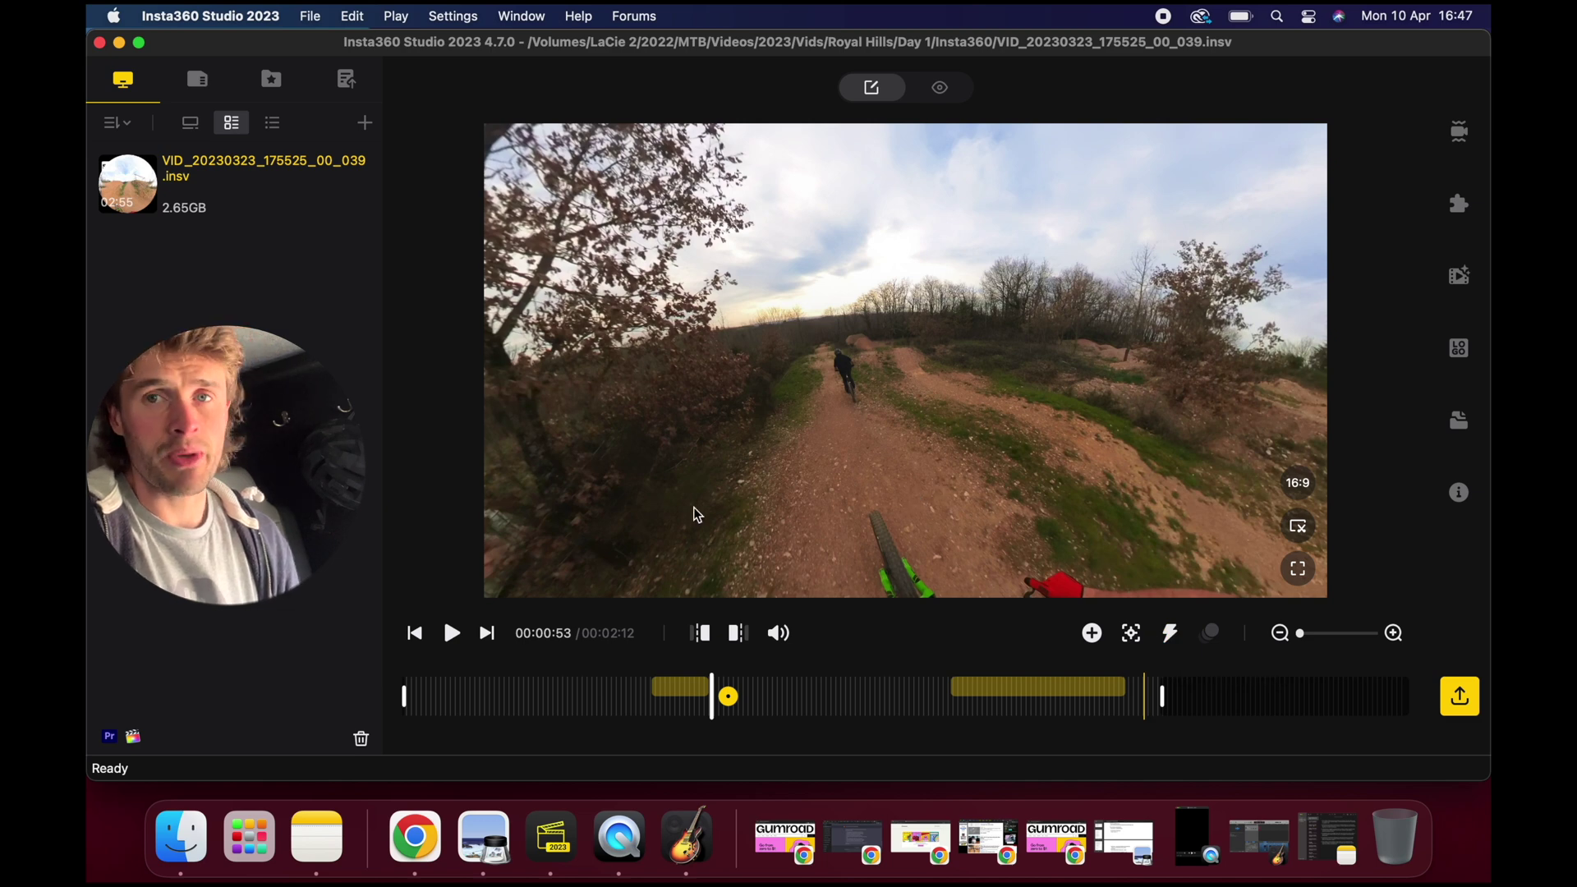
Turn on Direction Lock with FlowState stabilization, then view the Normal stitching settings
click(1296, 496)
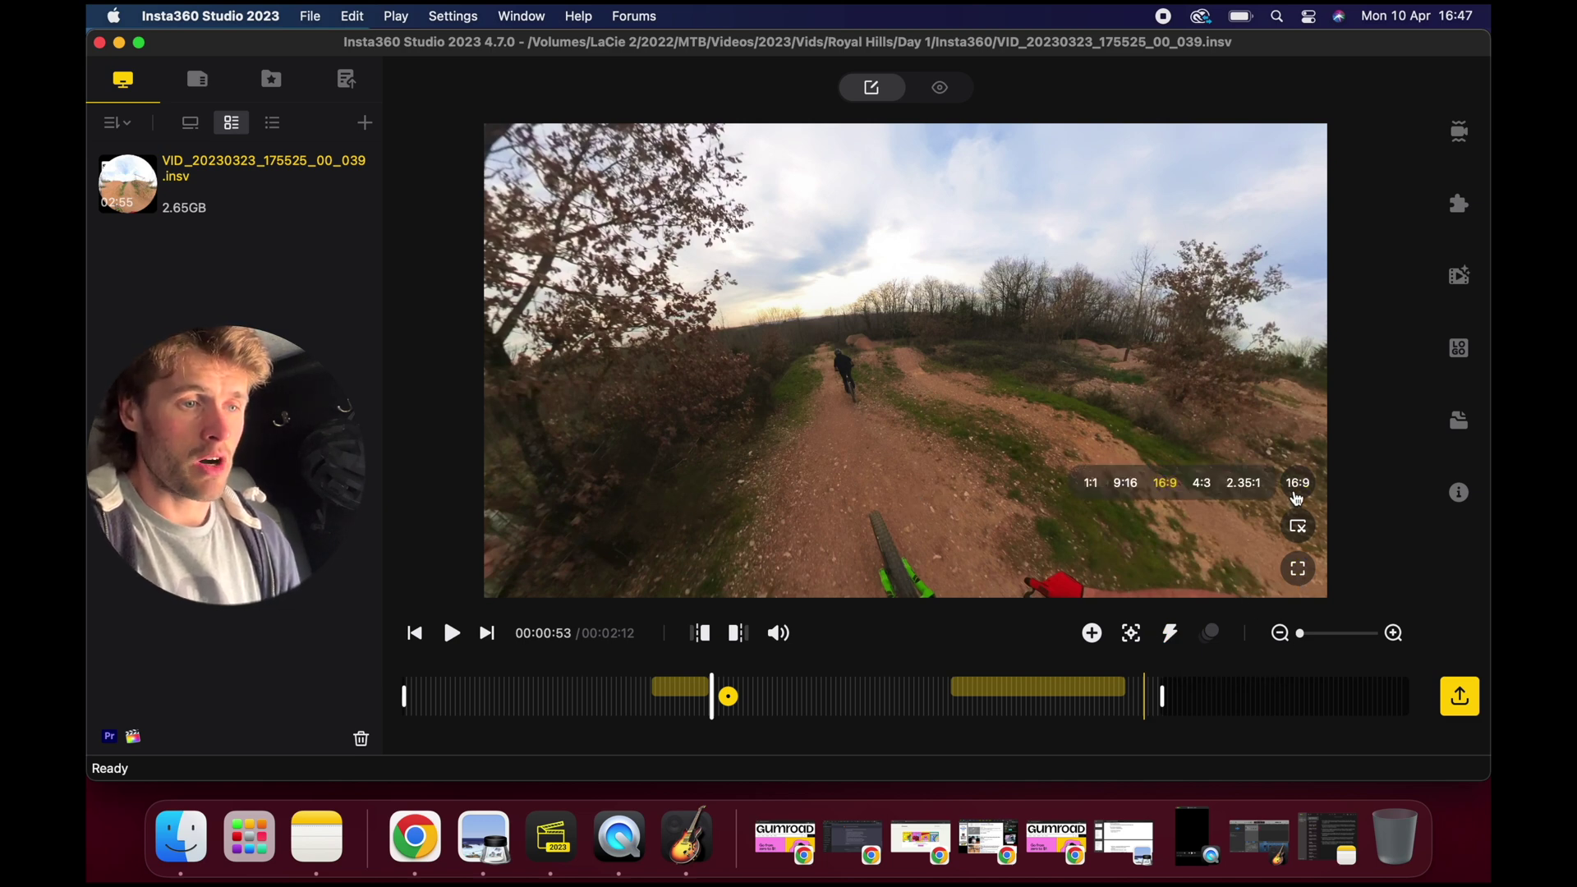
click(1456, 138)
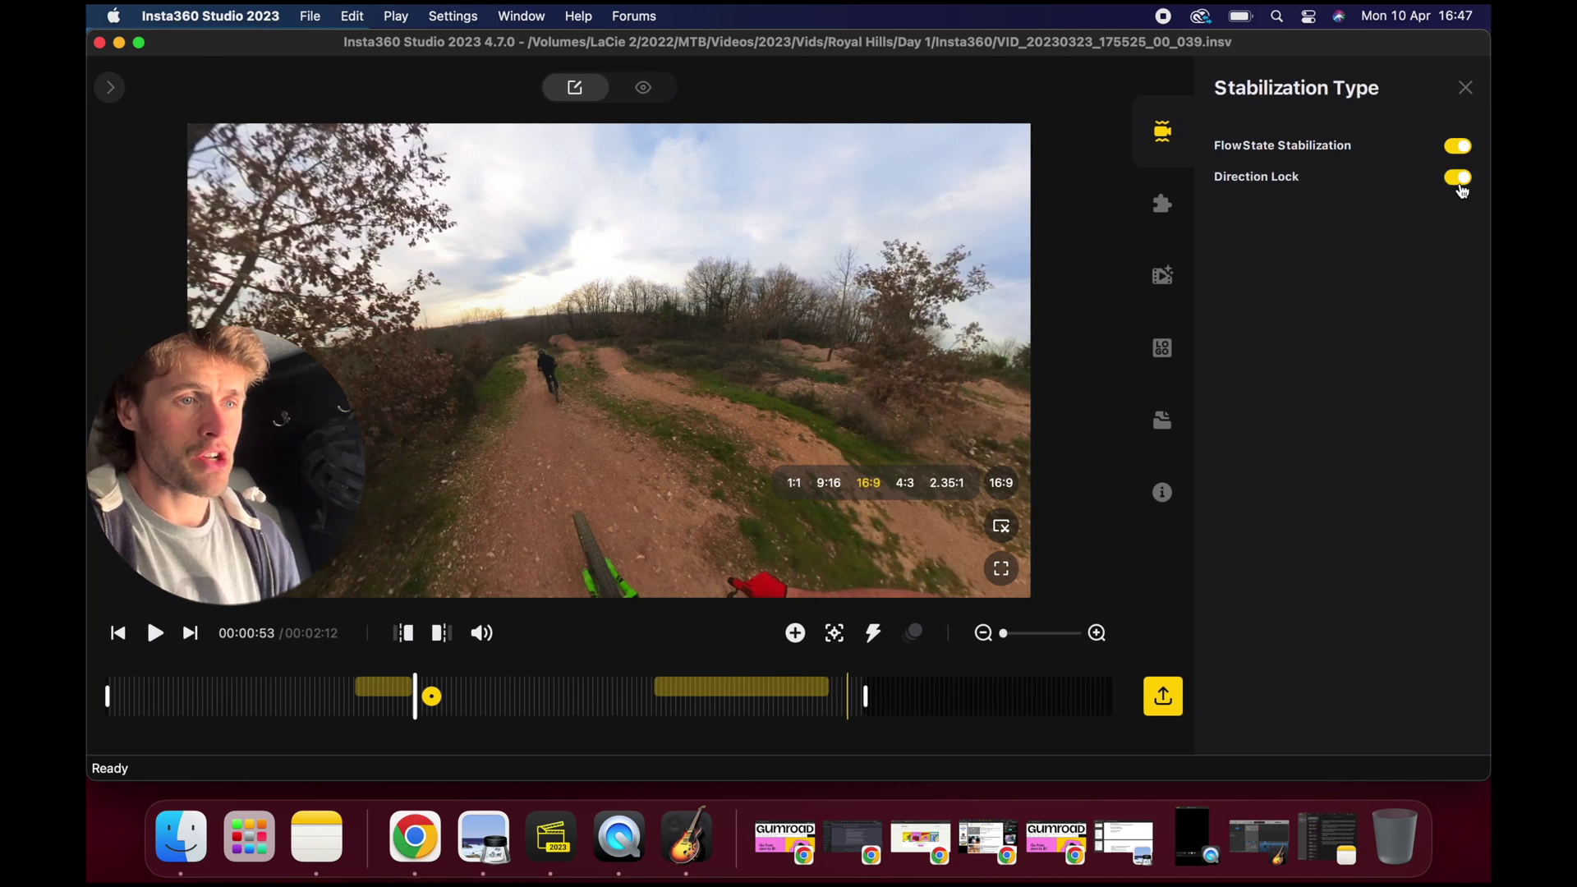
click(1458, 177)
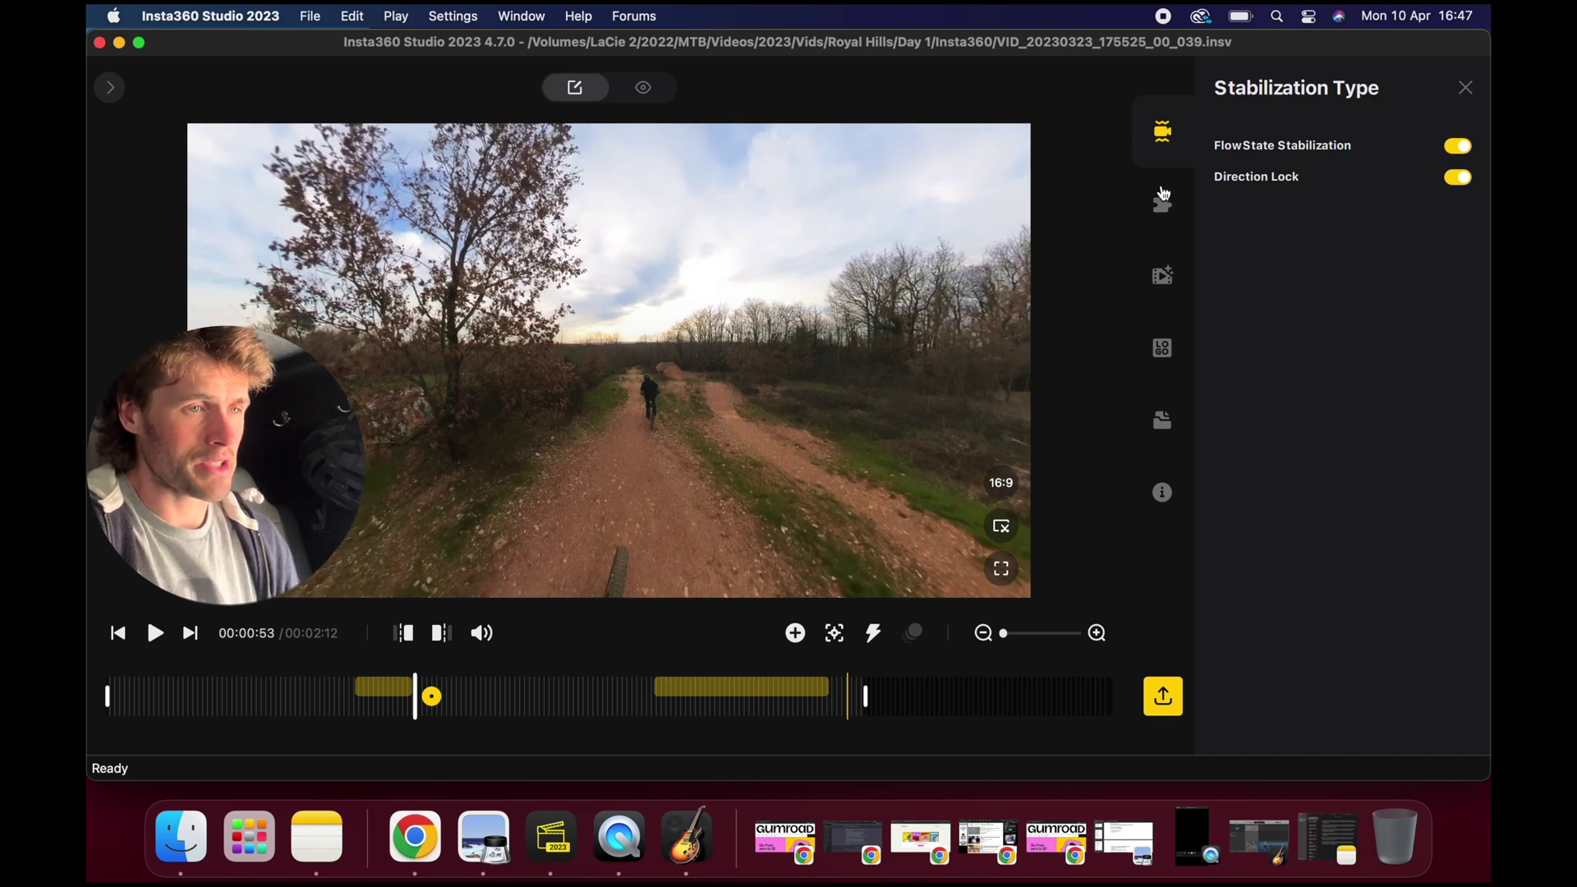
click(1160, 202)
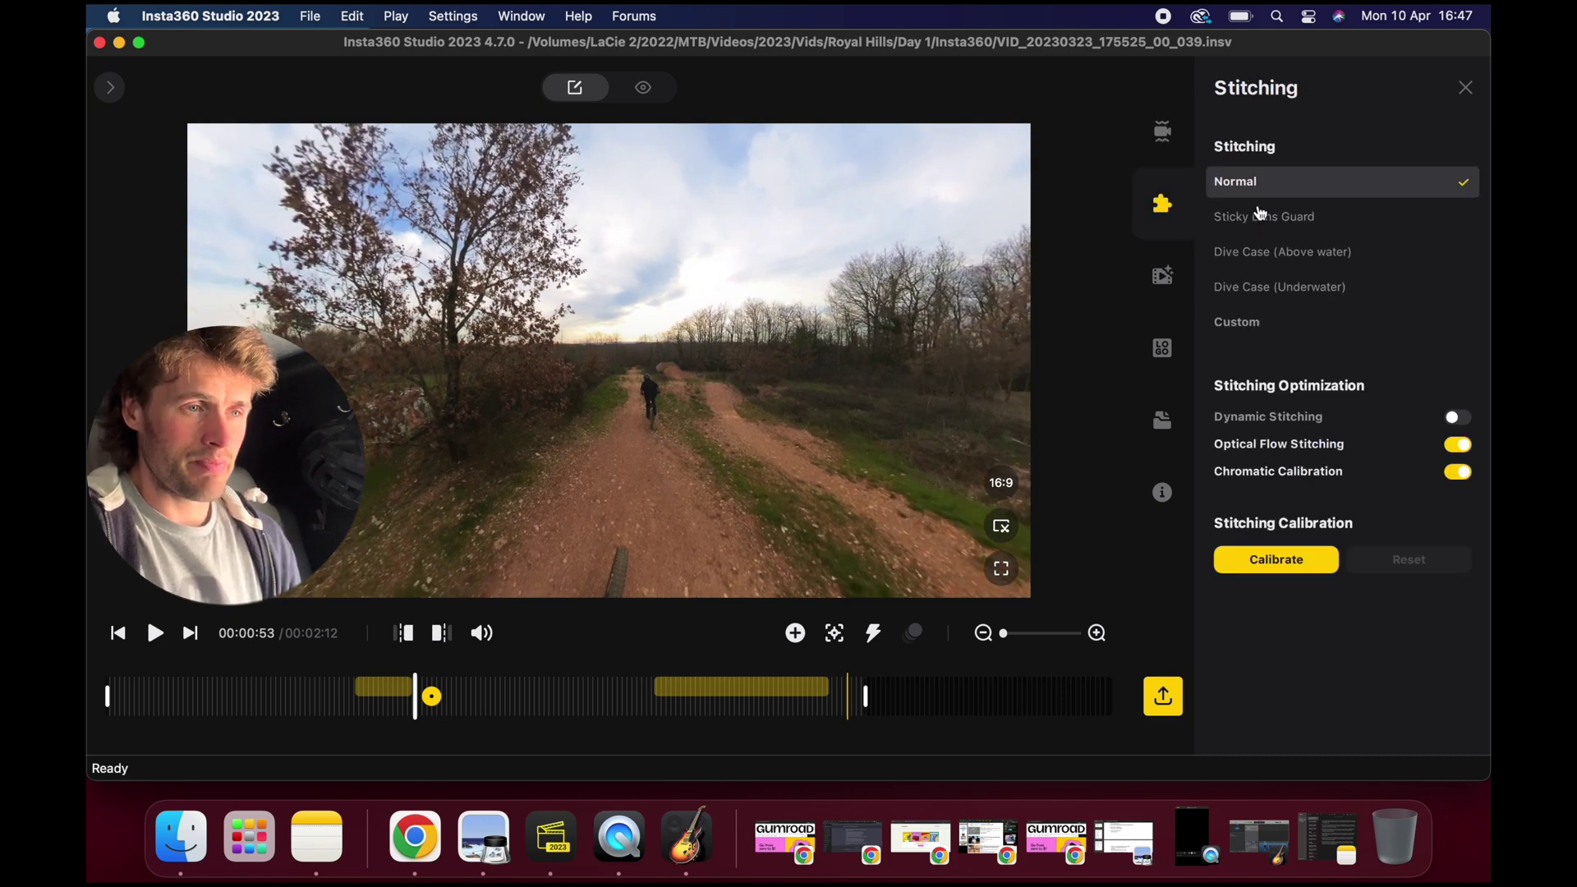
Enable Color Plus in Media Processing and drag its Strength down to 0, leaving True Audio Off
click(1161, 277)
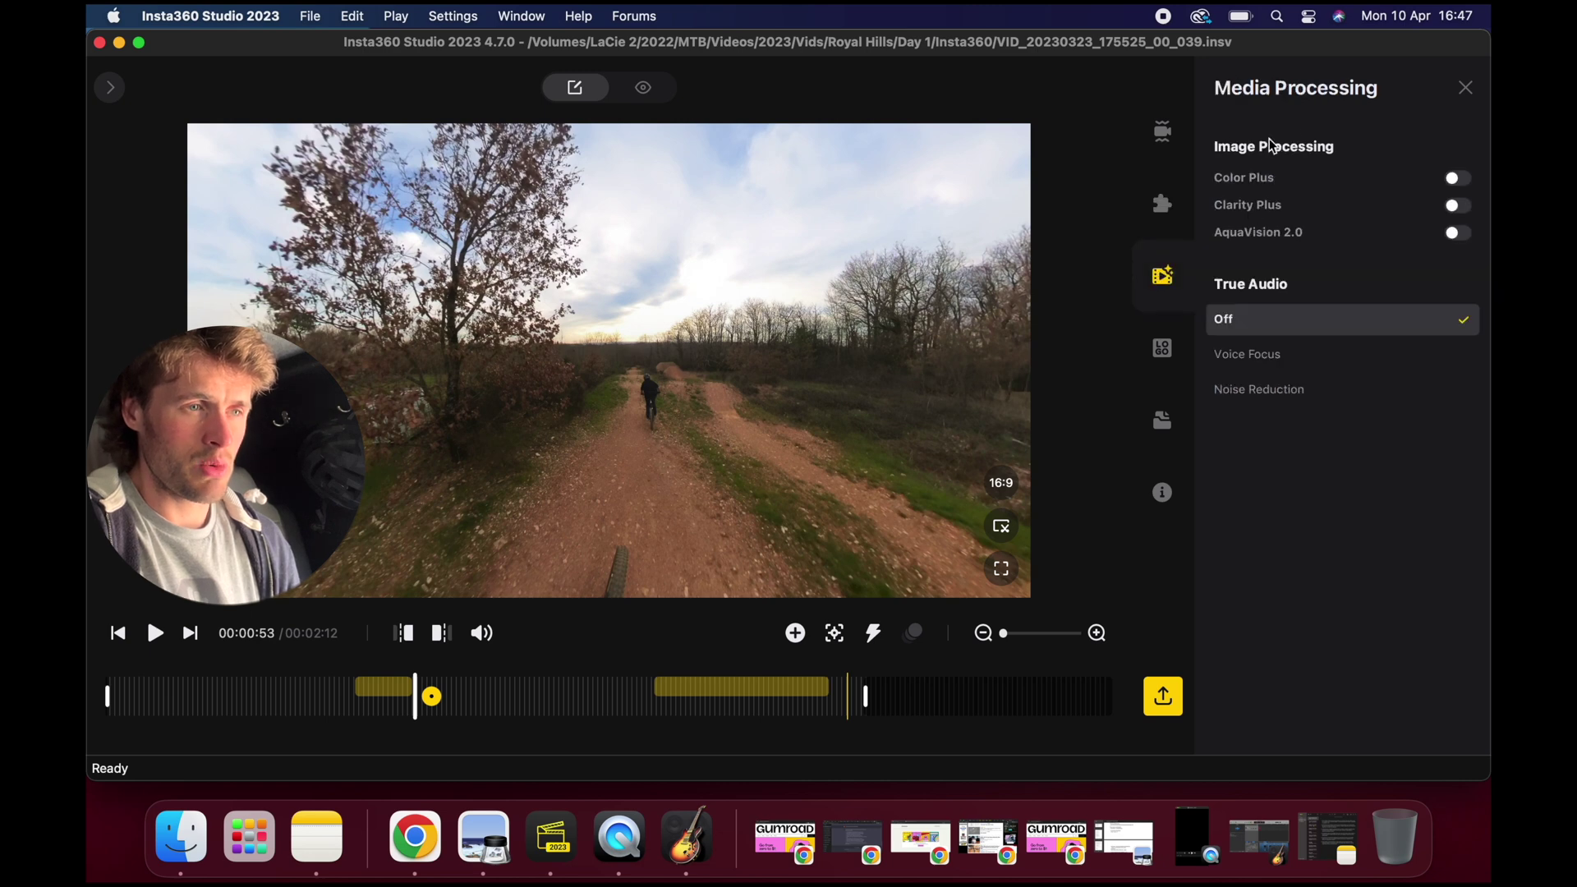
click(1455, 178)
drag(1314, 220, 1349, 228)
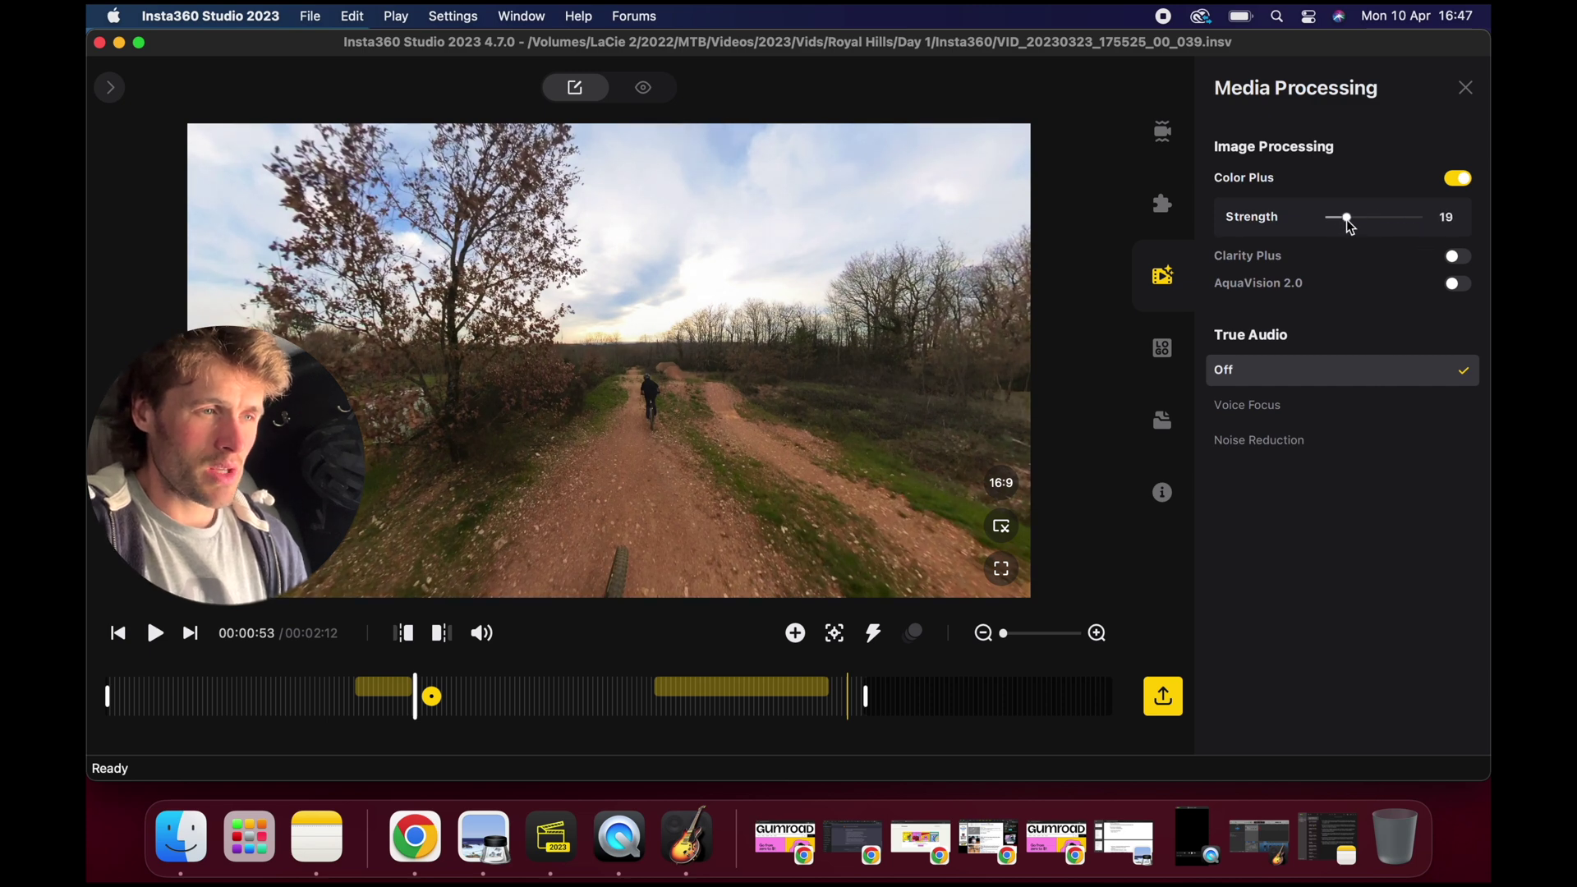
scroll(1350, 221, down, 5)
scroll(1351, 221, up, 5)
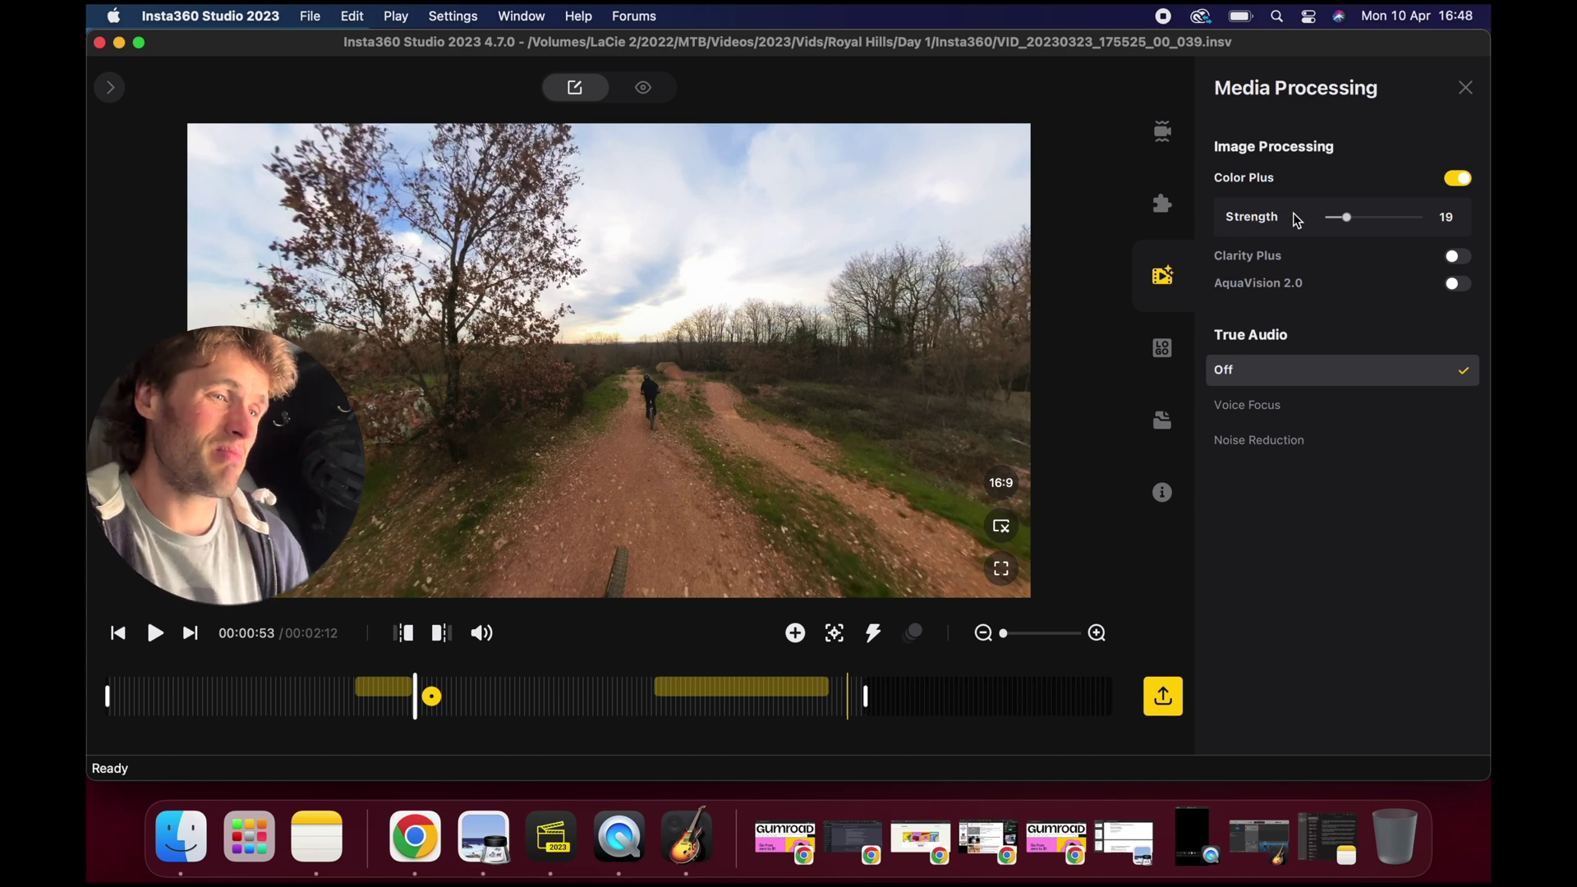
drag(1346, 217, 1260, 238)
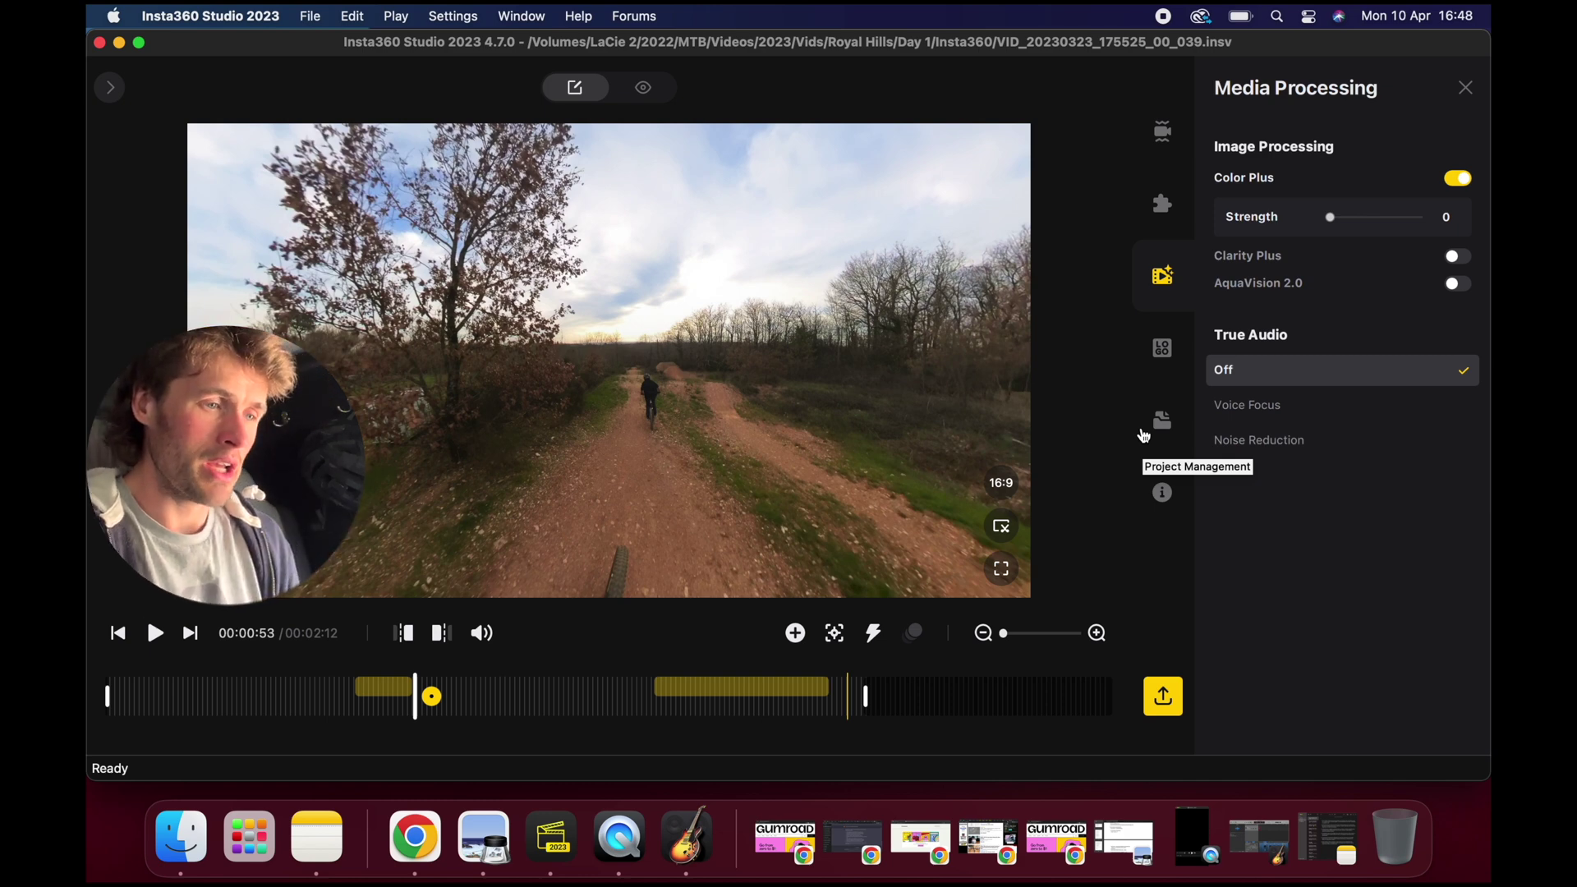
Close the Media Processing panel to restore the full preview, then switch over to Notes
click(1465, 87)
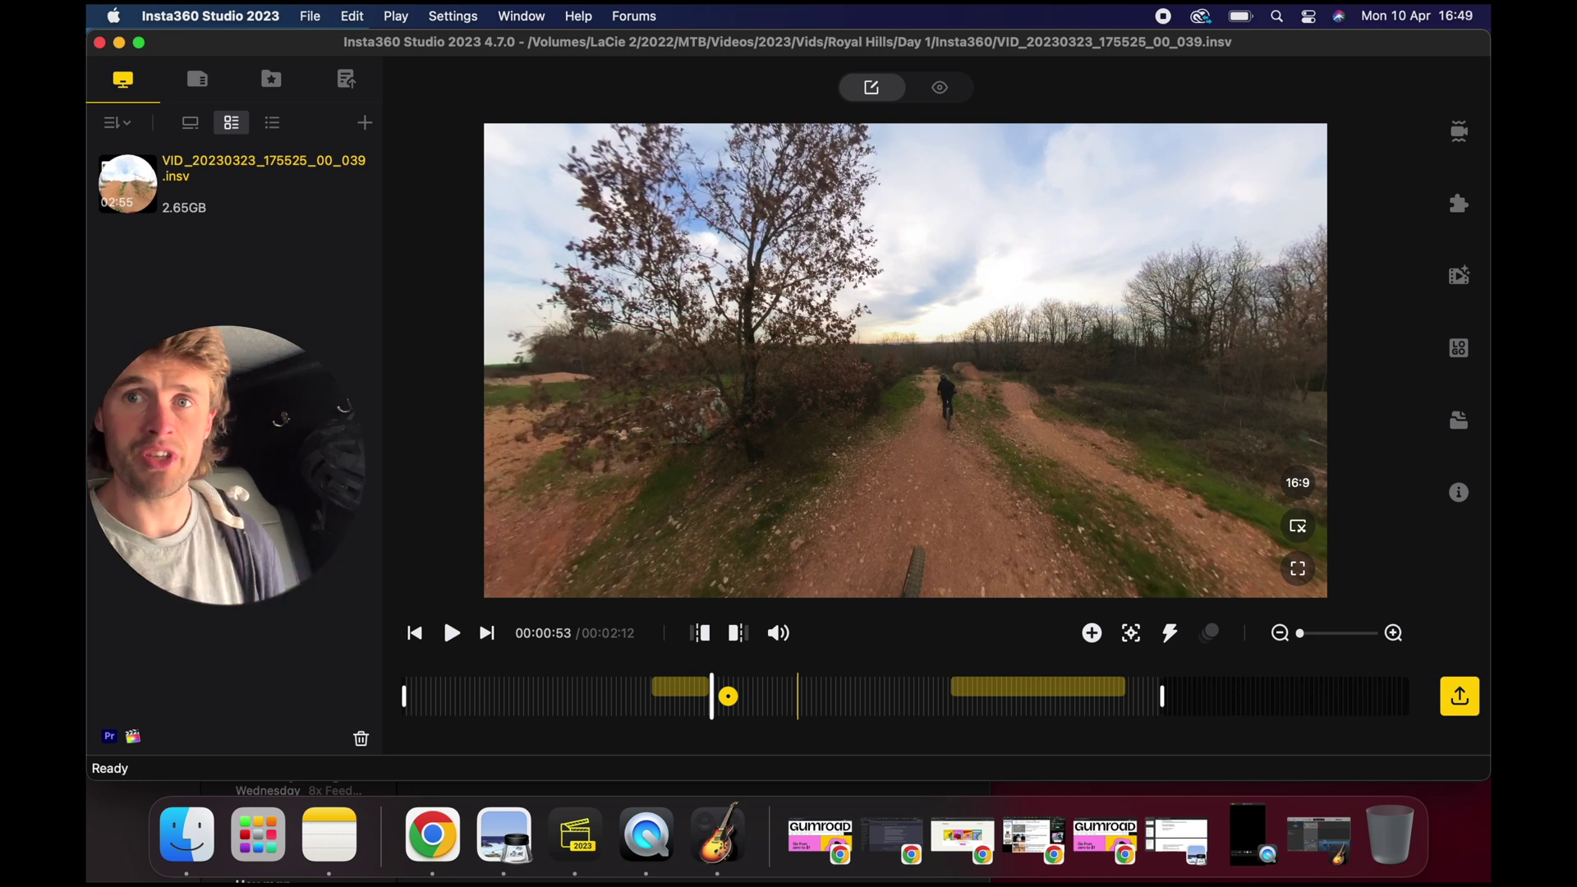
click(328, 835)
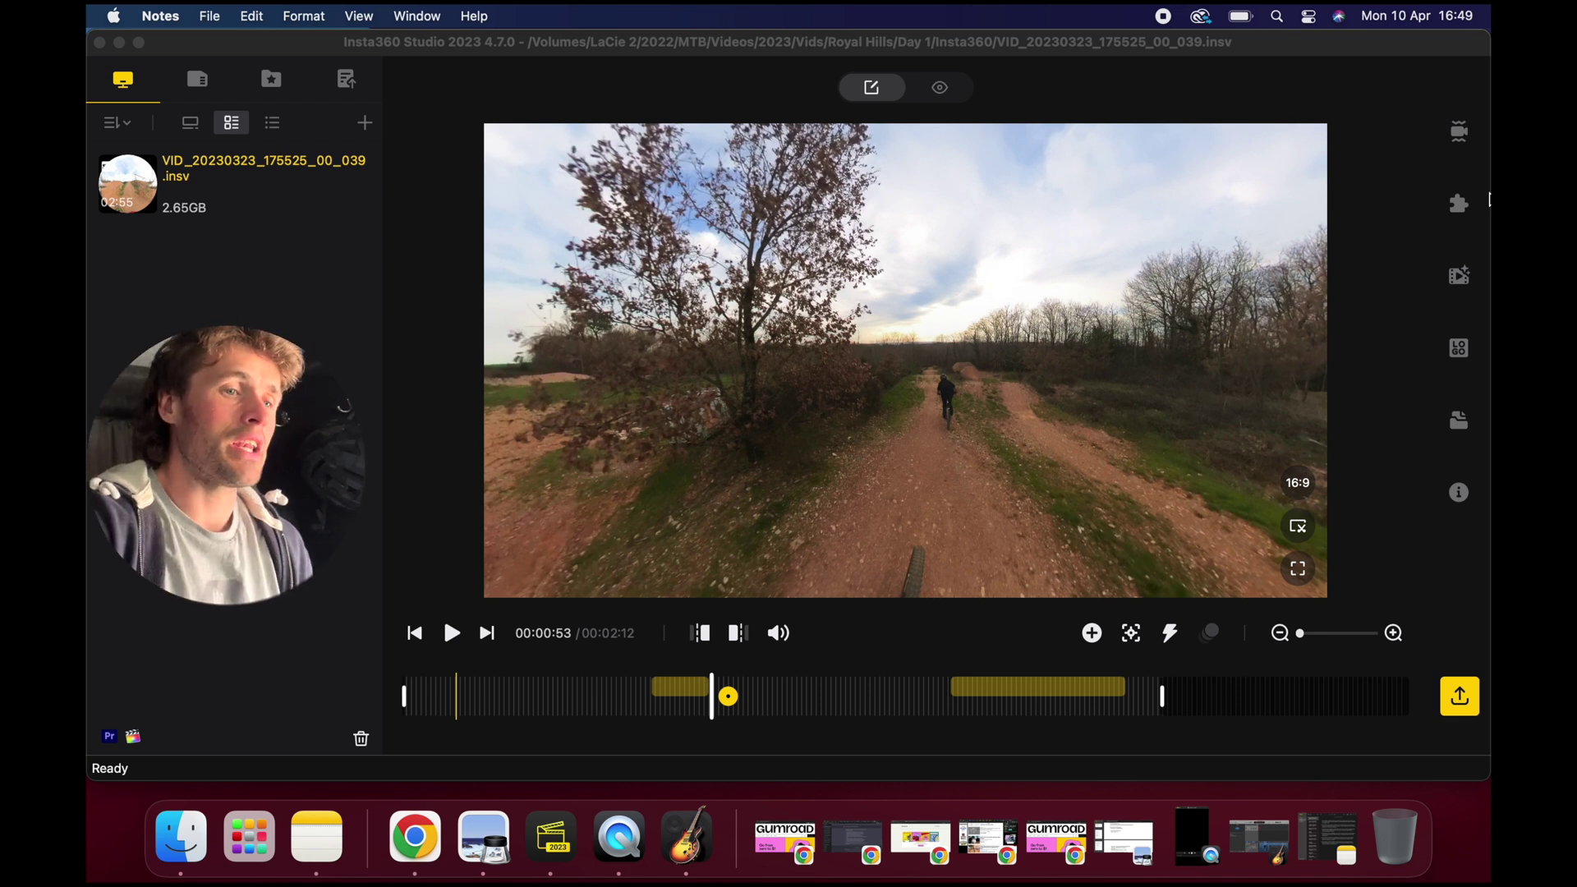
Open Video Export Settings with the 4K preset: 3840x2160, H.264, 200 Mbps
click(1462, 140)
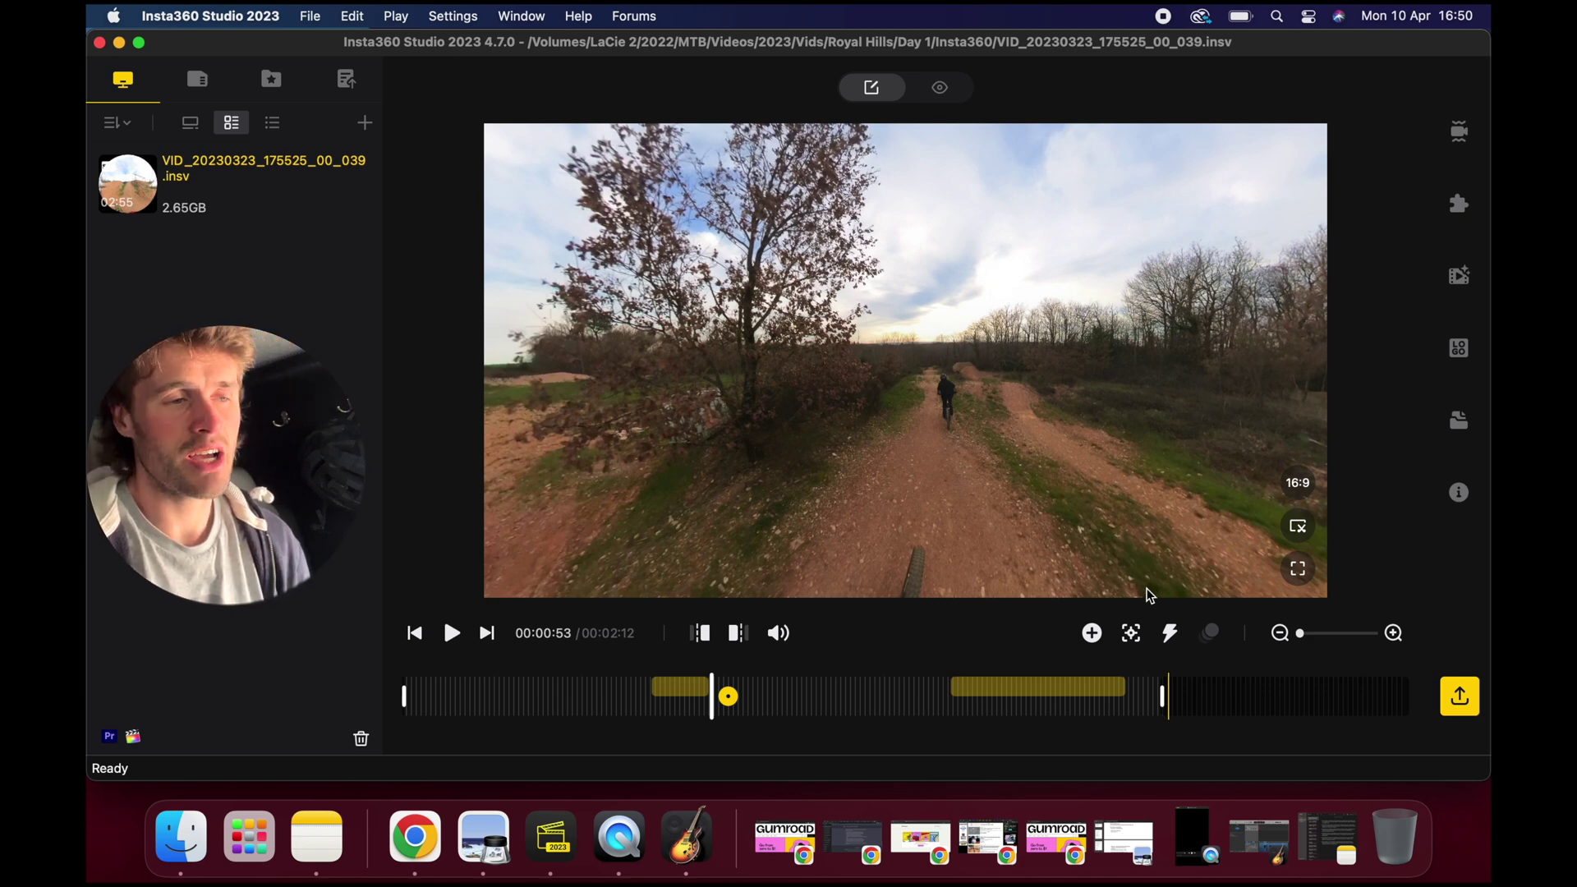
key(super+e)
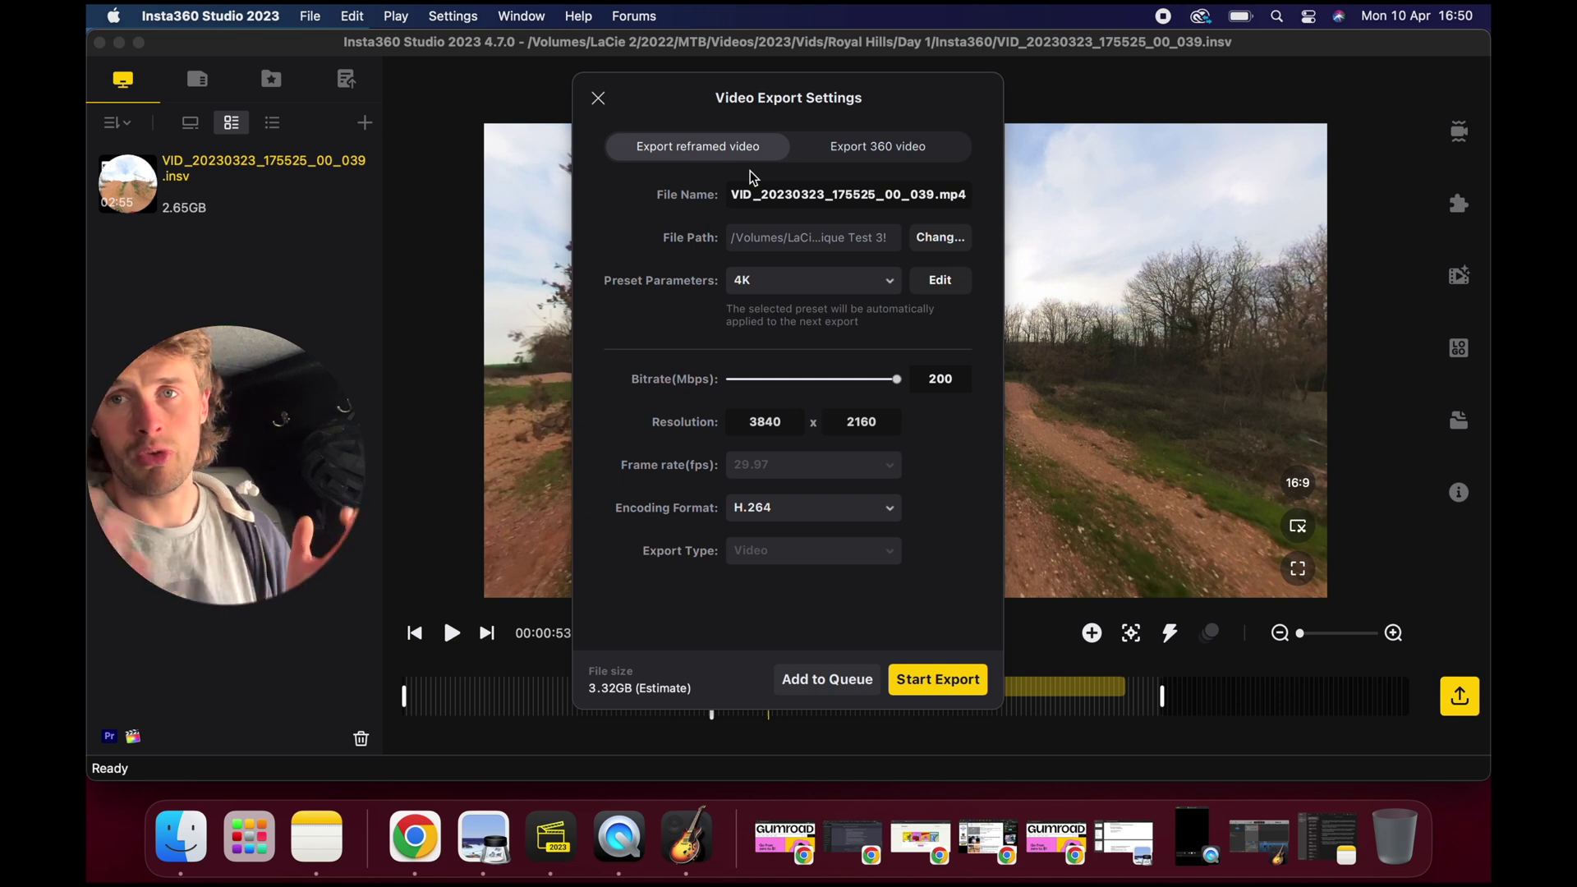
click(849, 161)
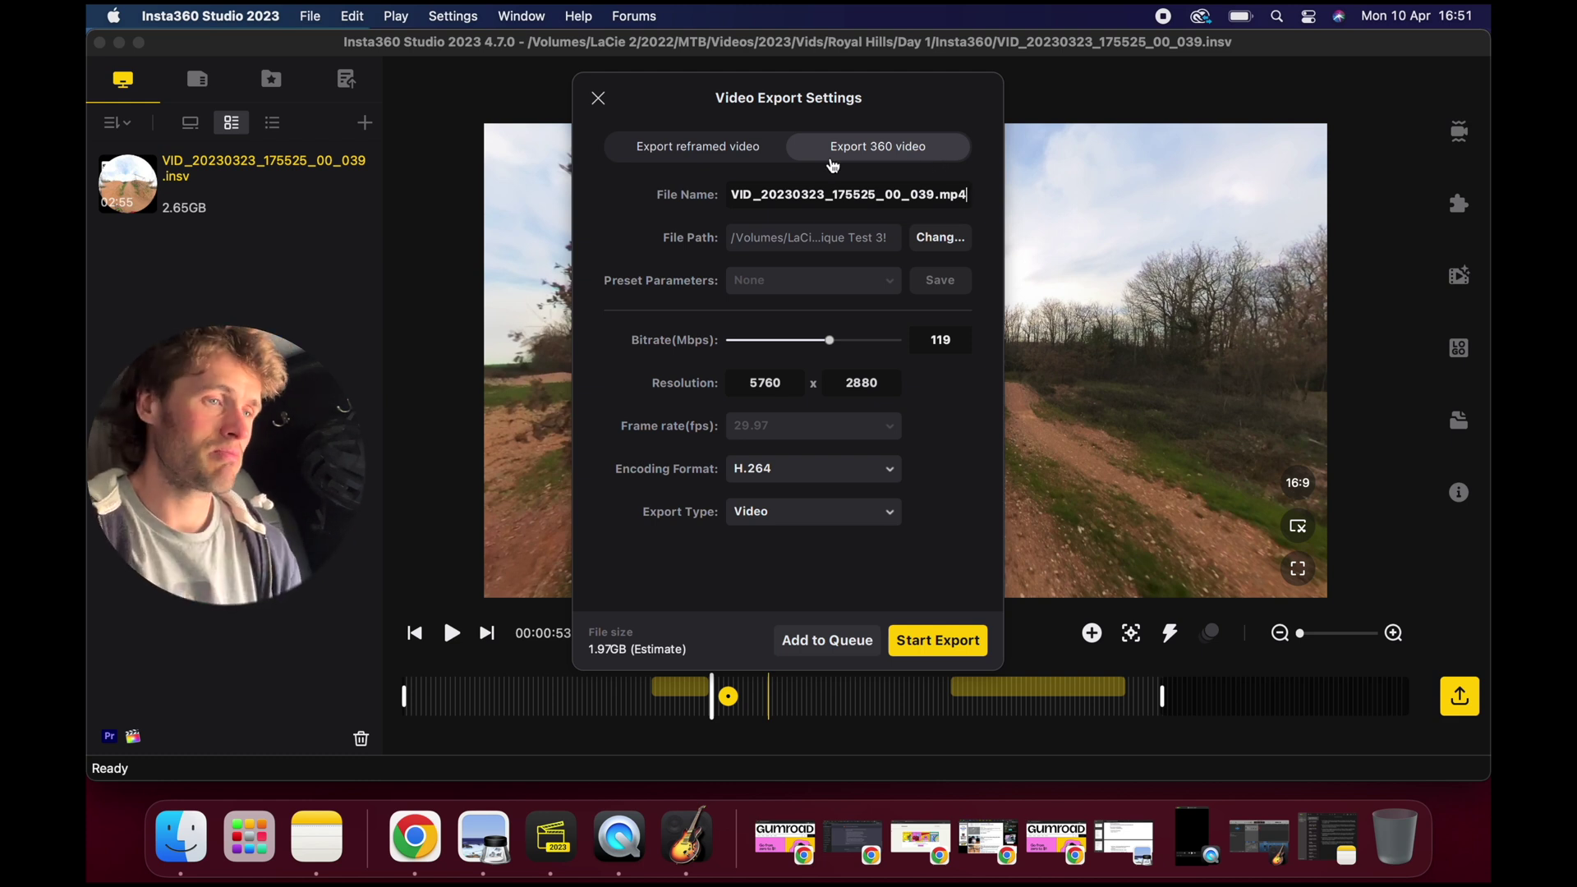
click(744, 149)
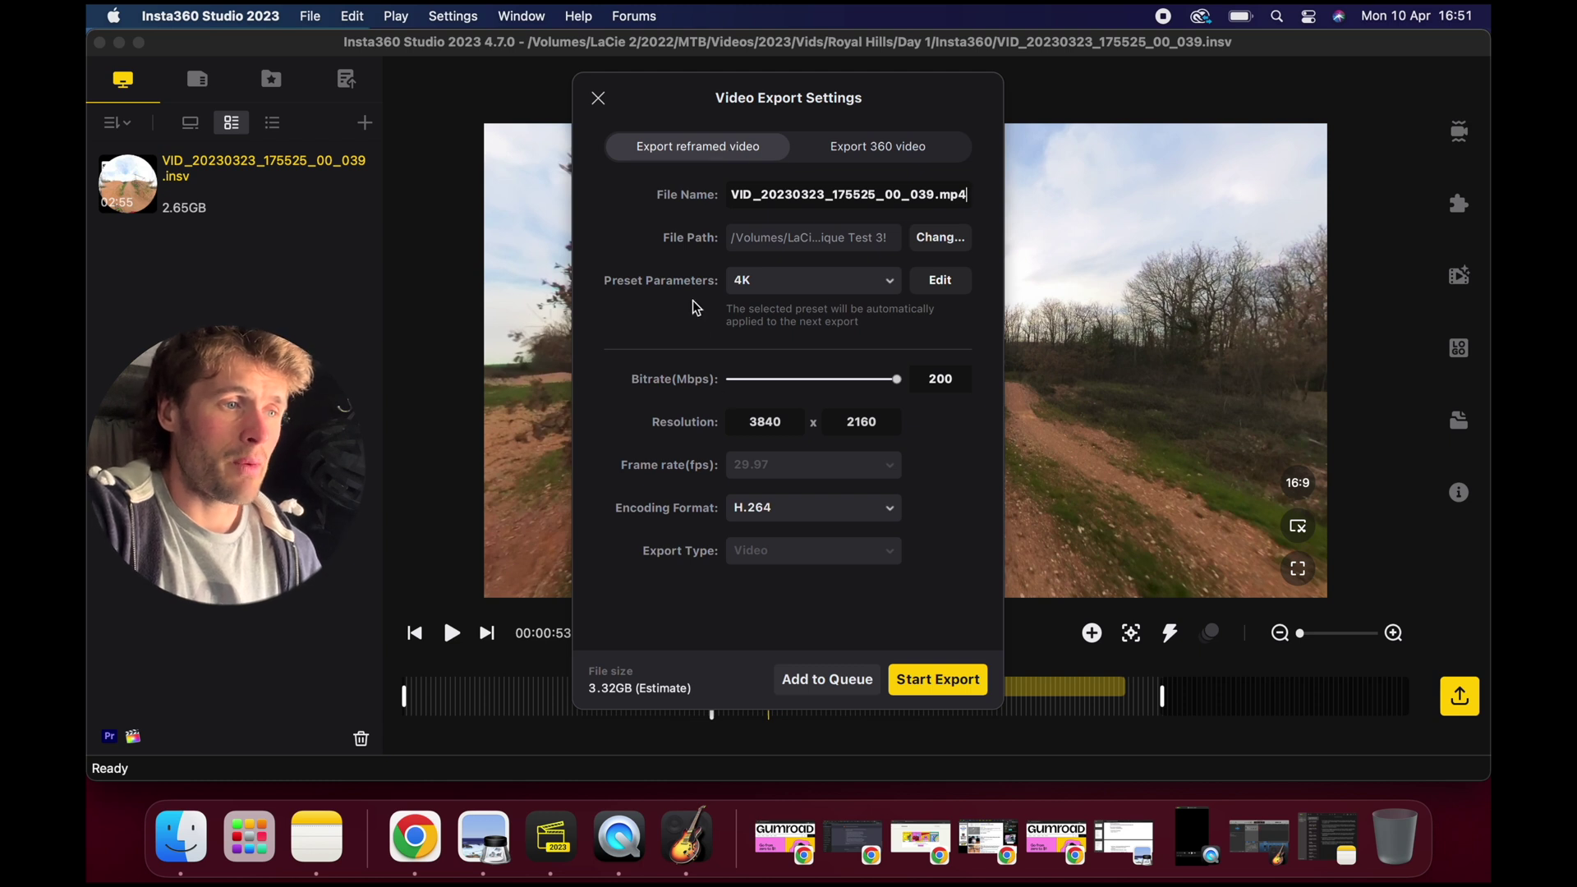
click(761, 283)
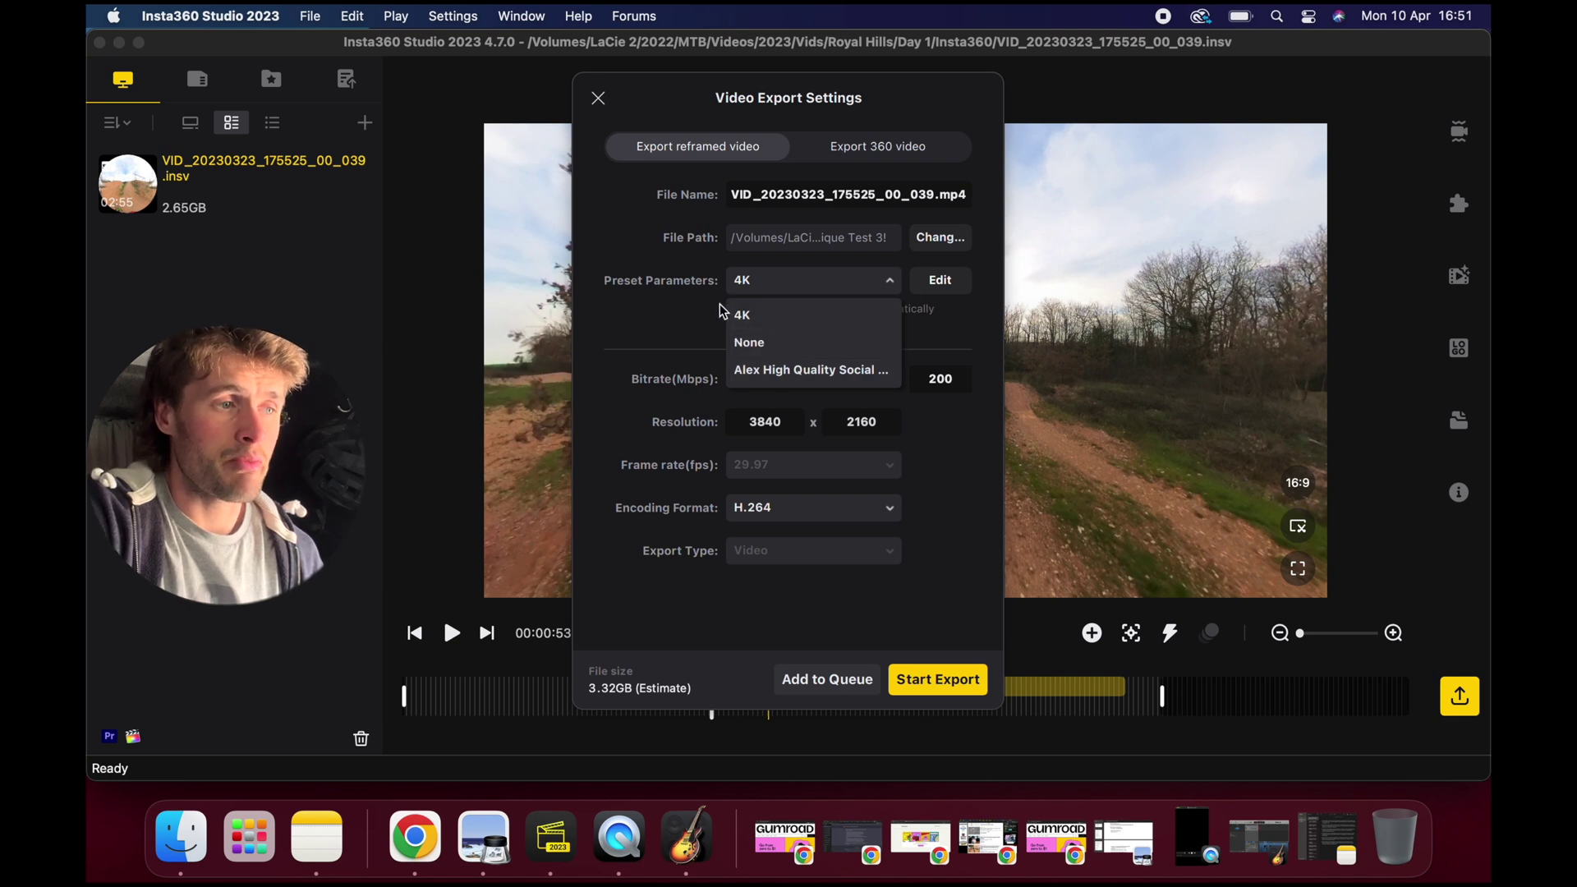
click(787, 282)
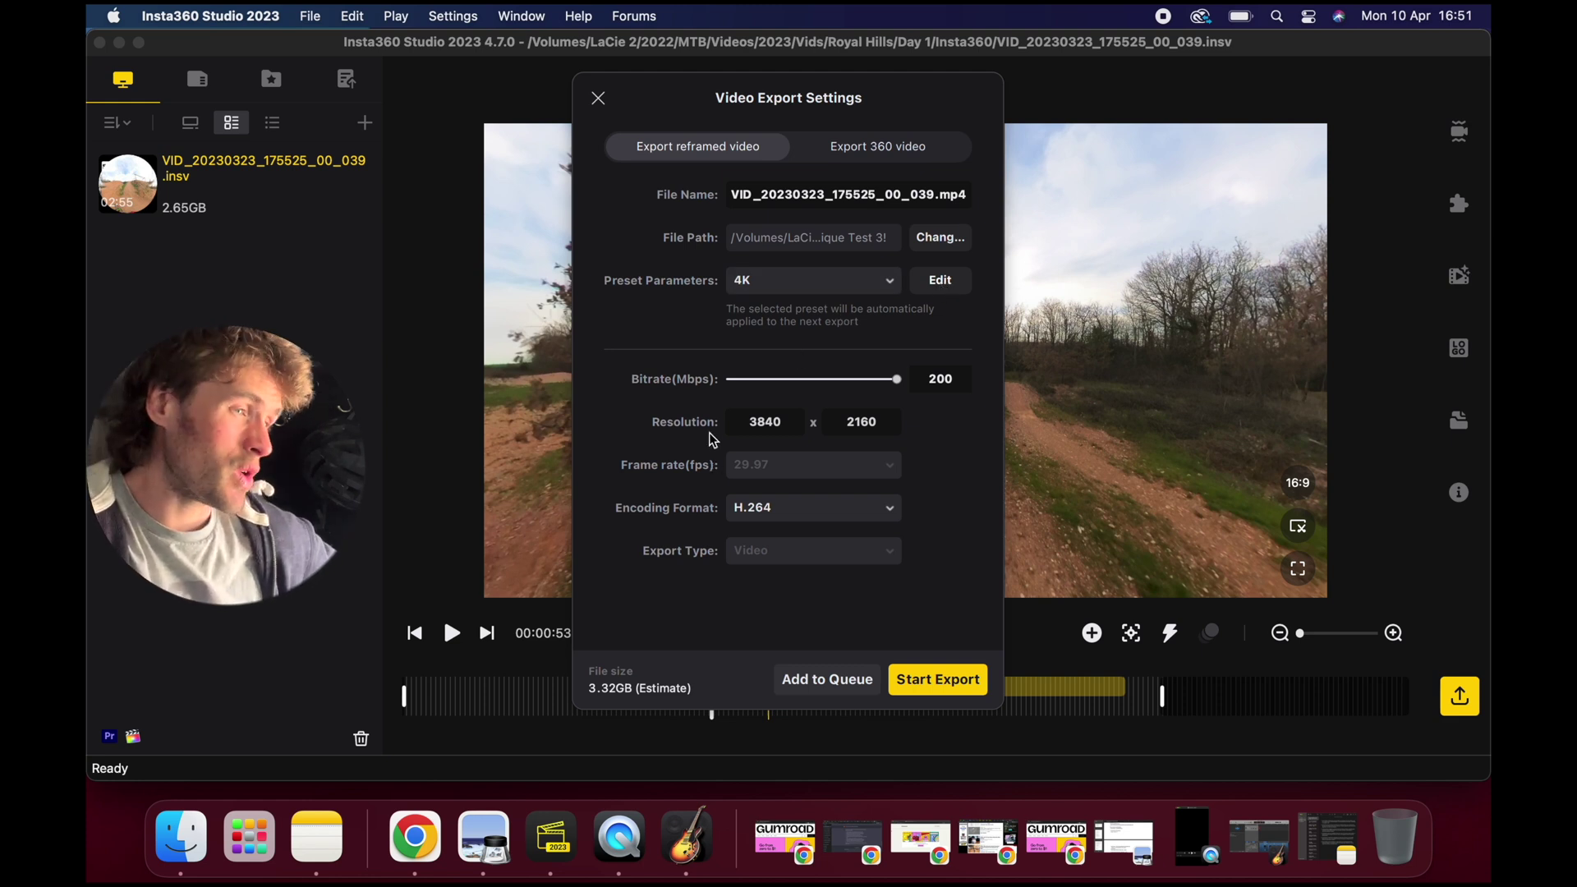
drag(772, 380, 898, 381)
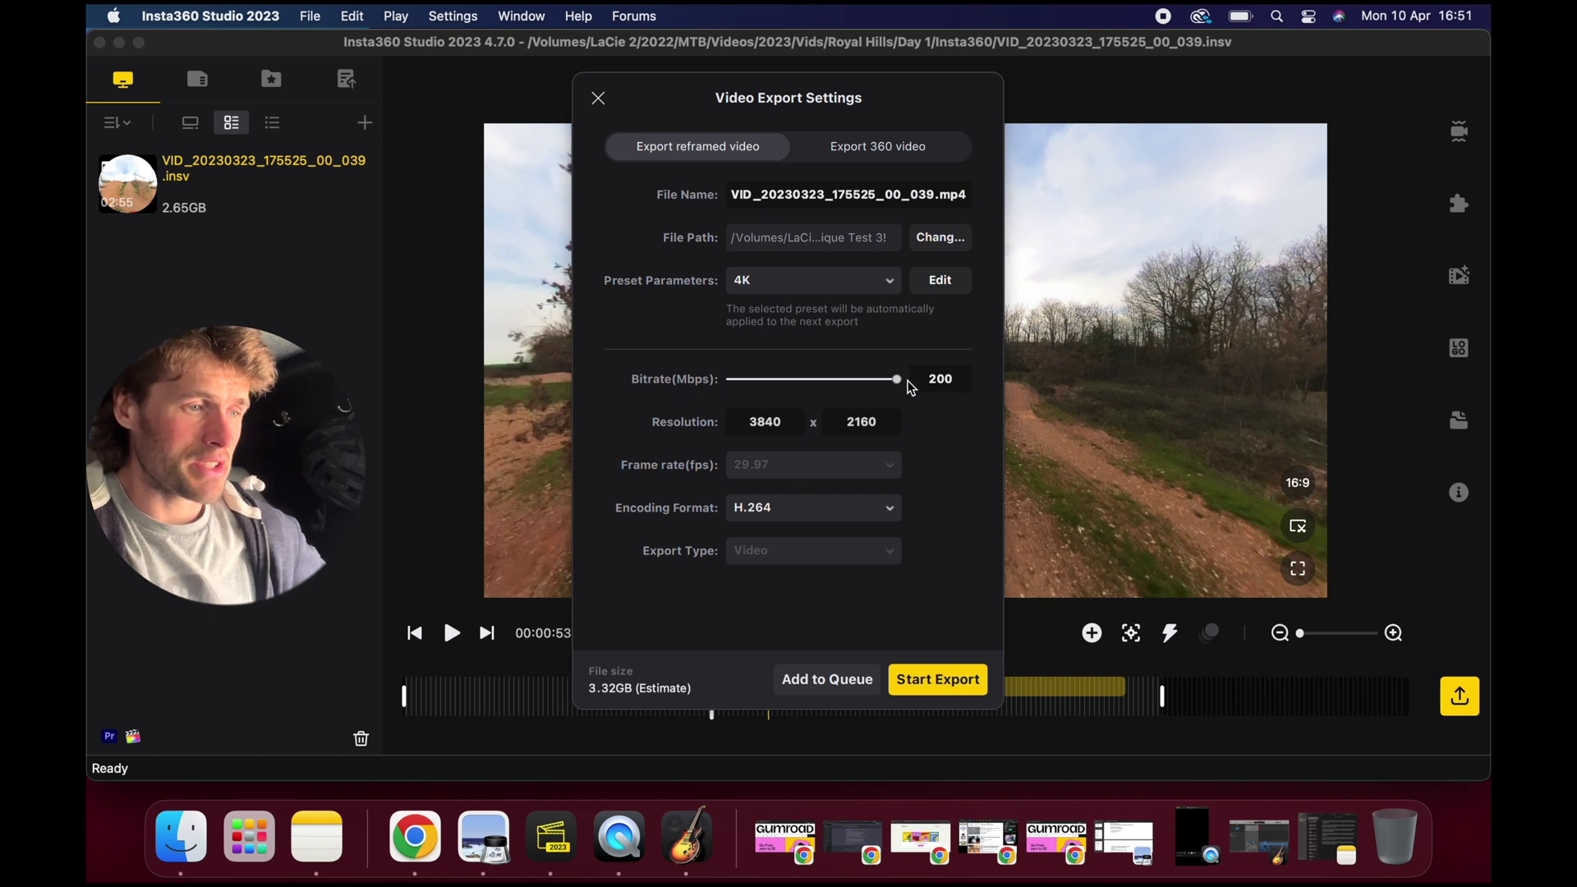
mouse_move(905, 380)
mouse_down()
mouse_move(752, 384)
mouse_move(901, 386)
mouse_up()
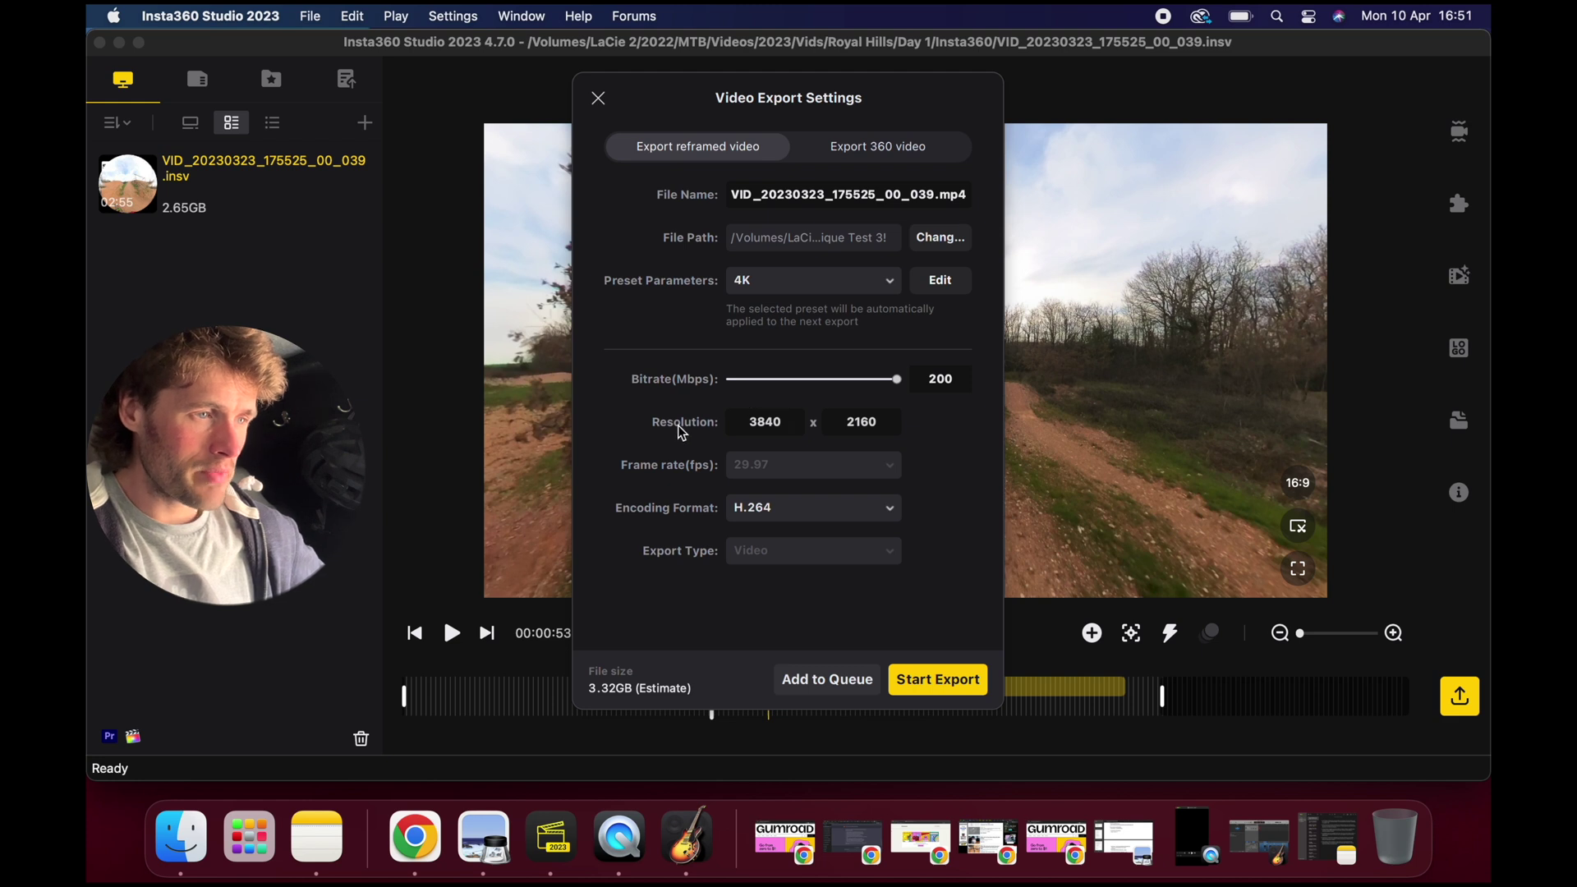
drag(746, 423, 790, 427)
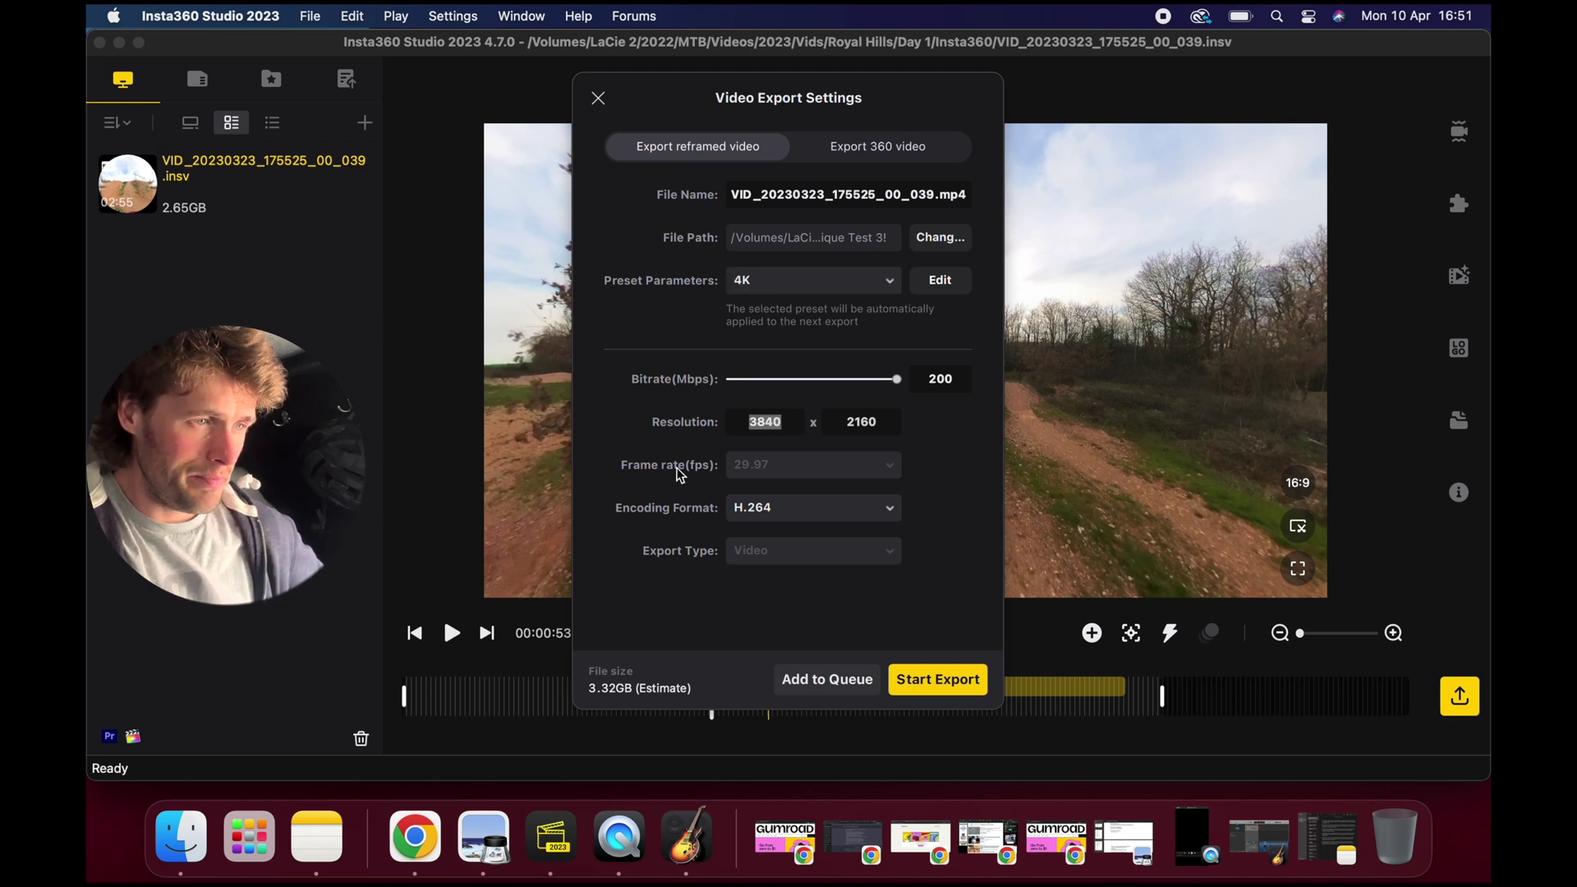
click(772, 509)
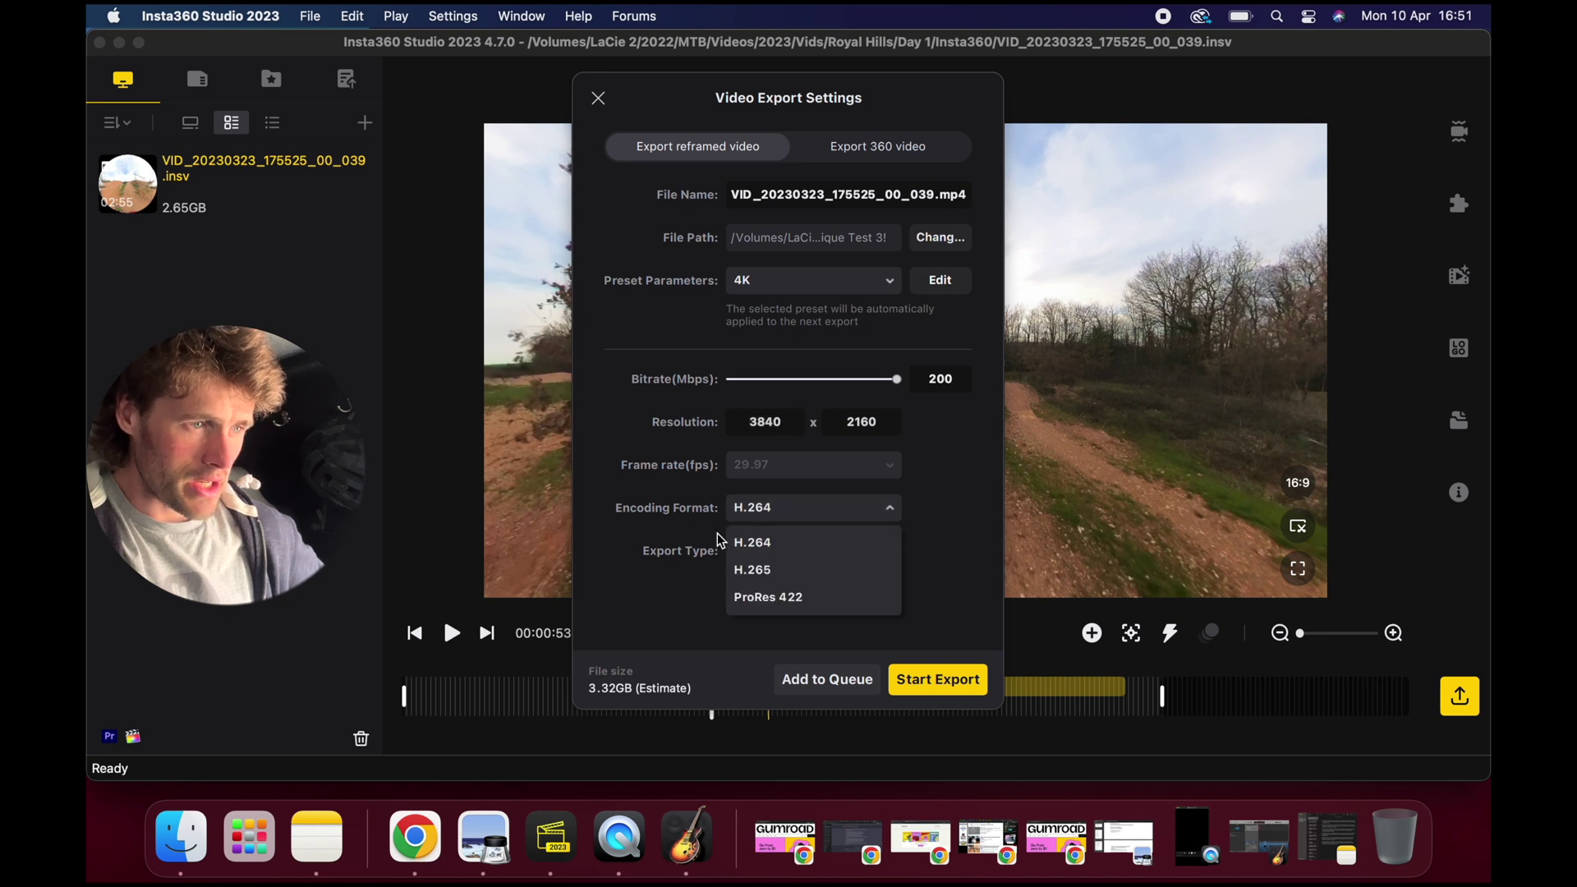
click(754, 604)
click(733, 467)
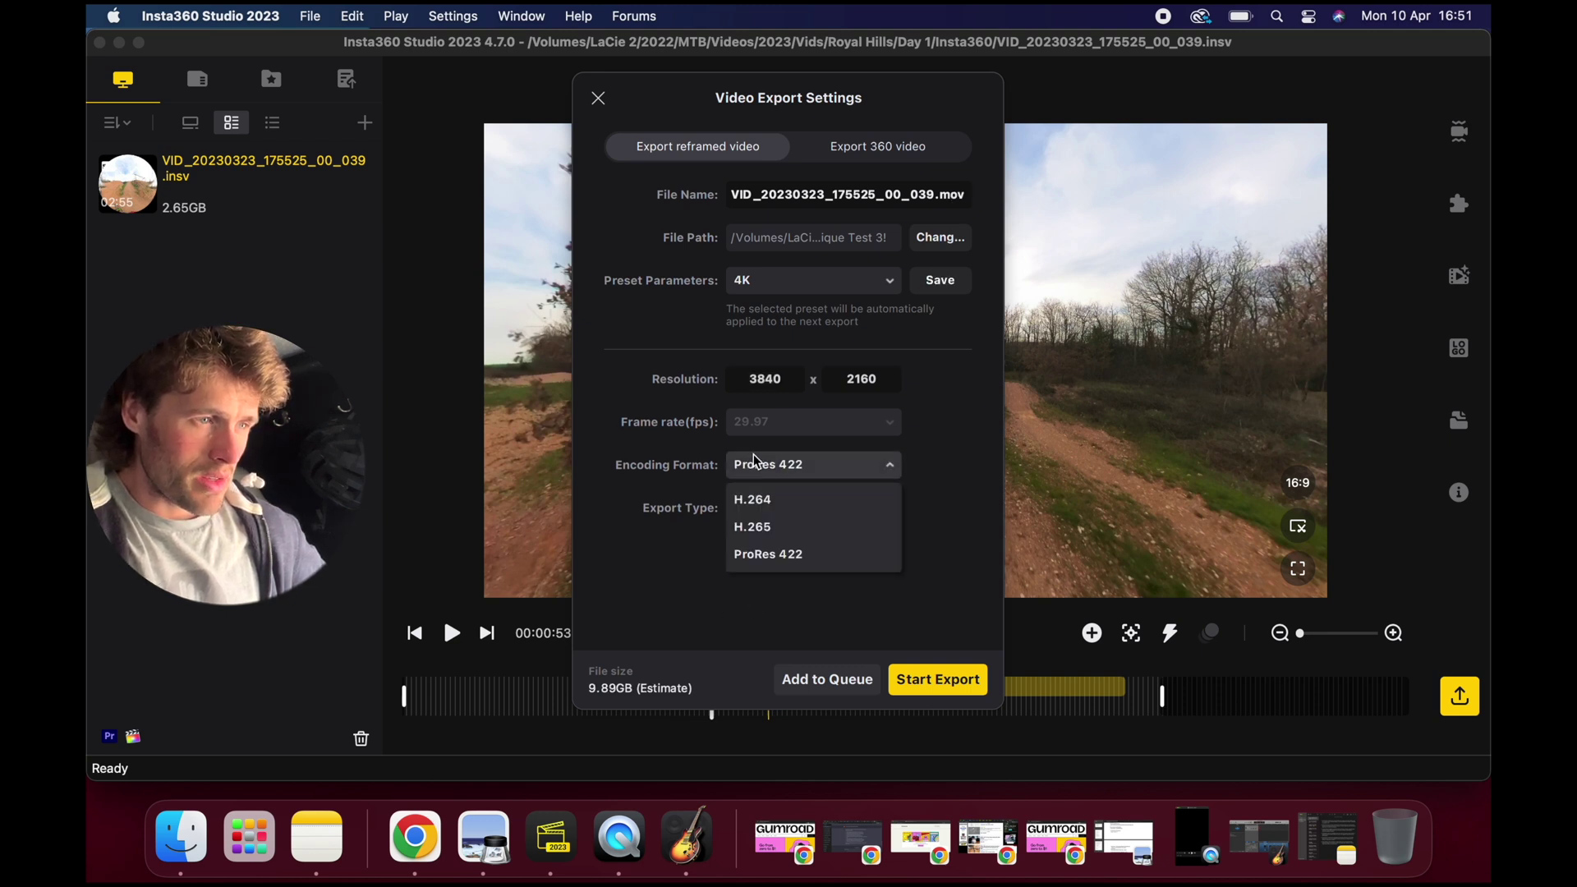
click(800, 501)
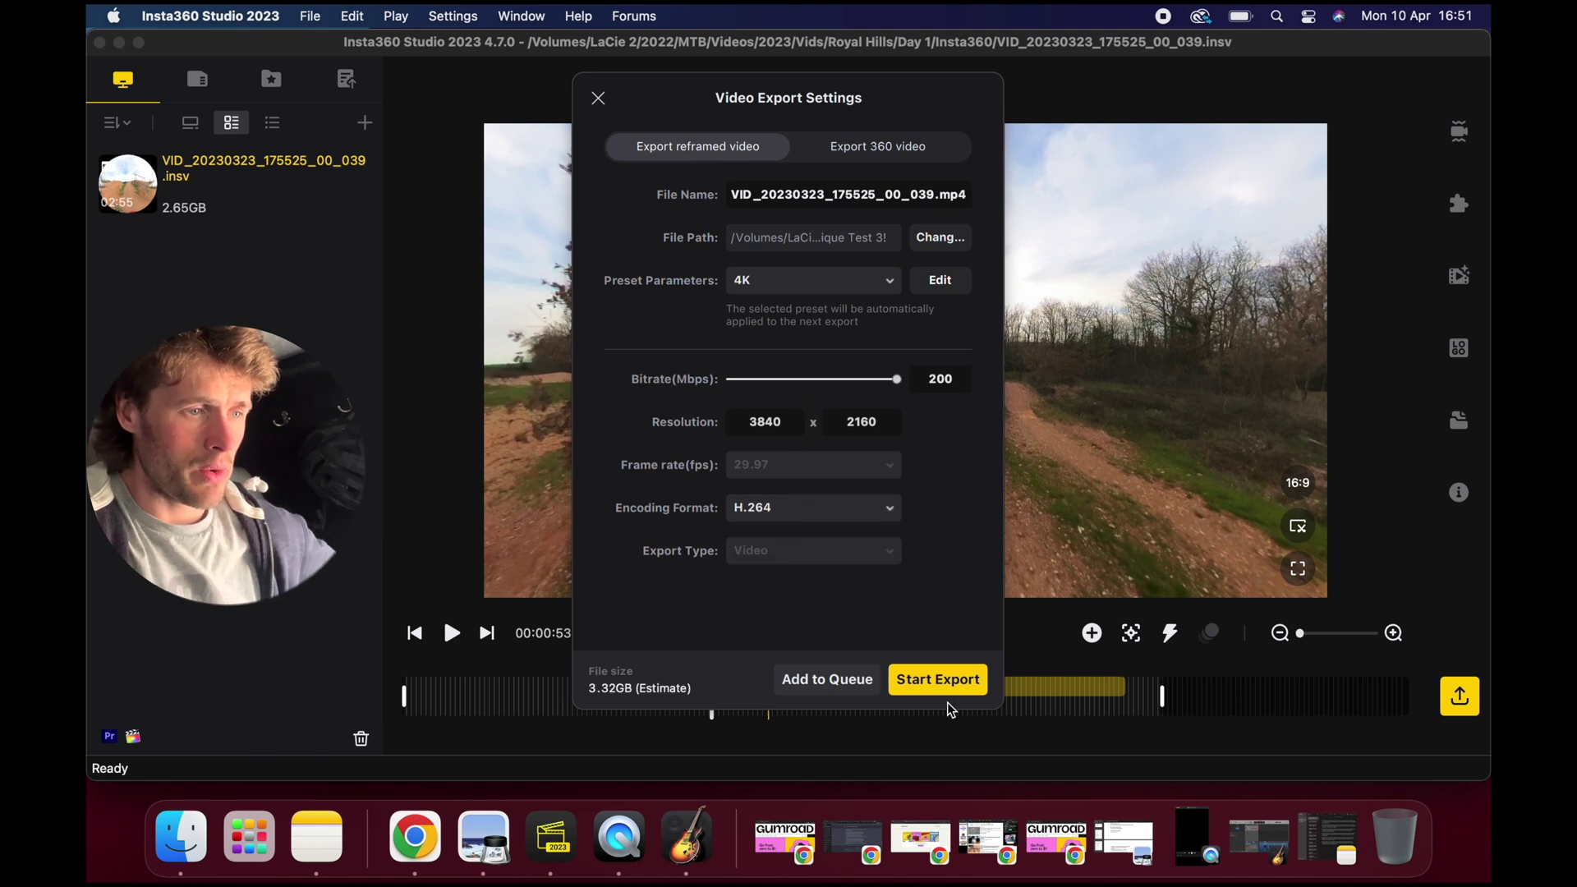